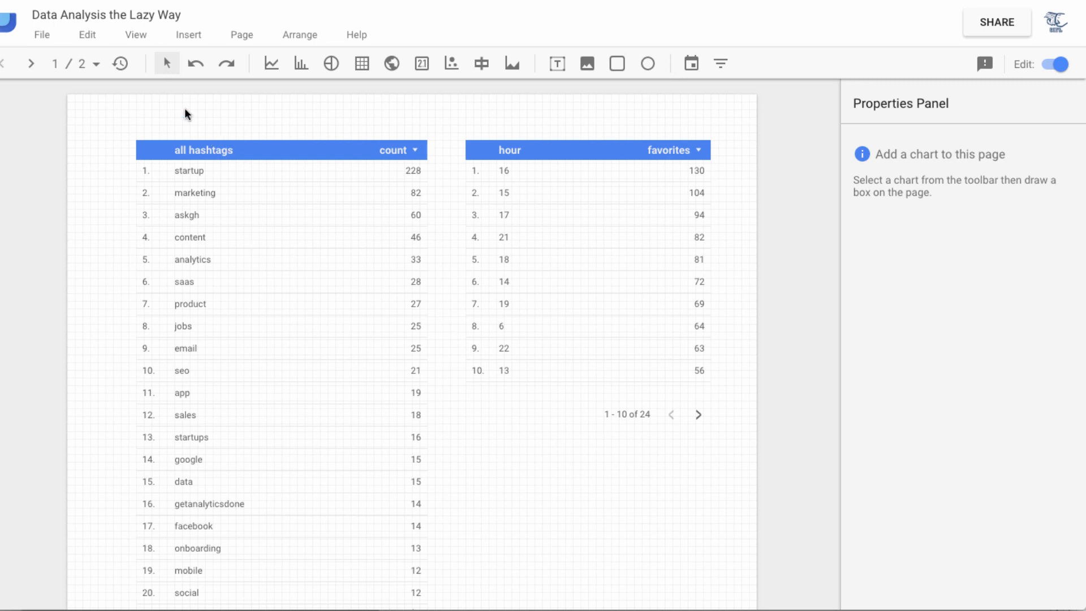
# - Switch to the blank Page 2 and draw a time series chart across most of the page
pyautogui.click(73, 64)
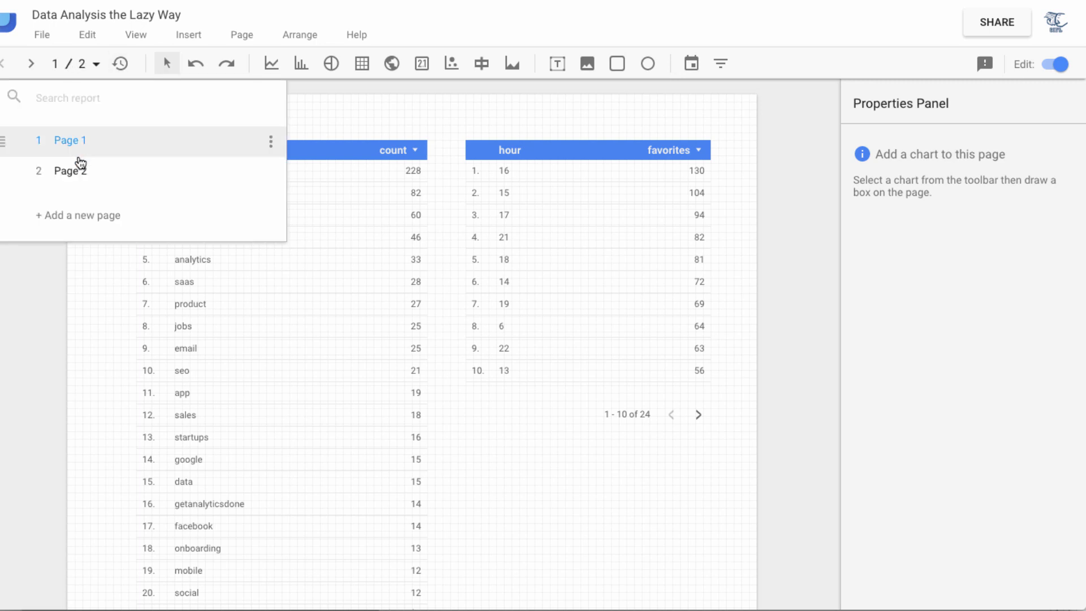
pyautogui.click(446, 192)
pyautogui.scroll(-3, 446, 370)
pyautogui.scroll(3, 373, 316)
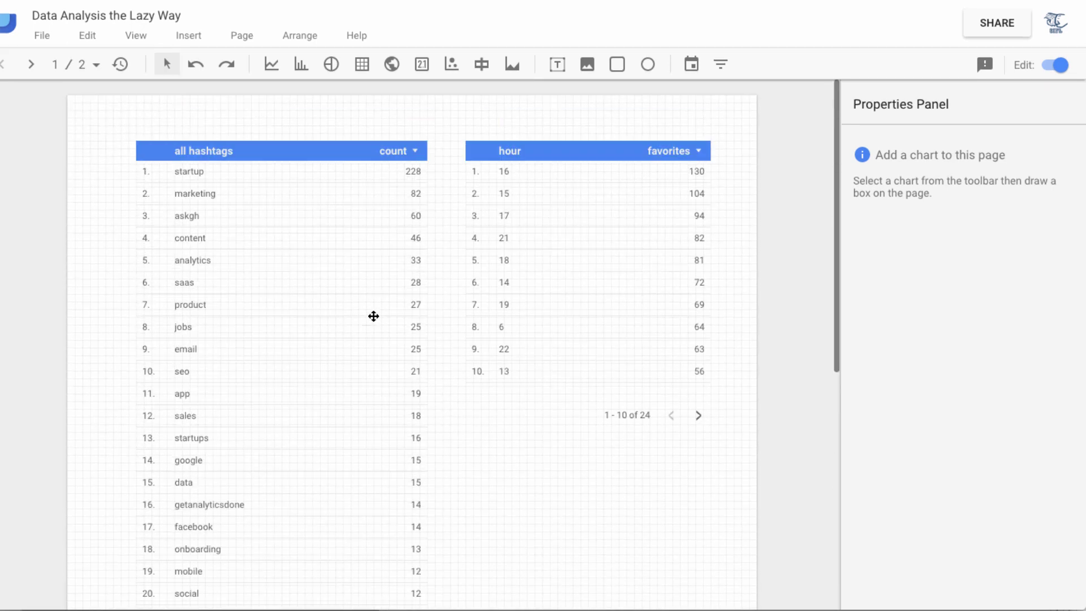
pyautogui.click(96, 64)
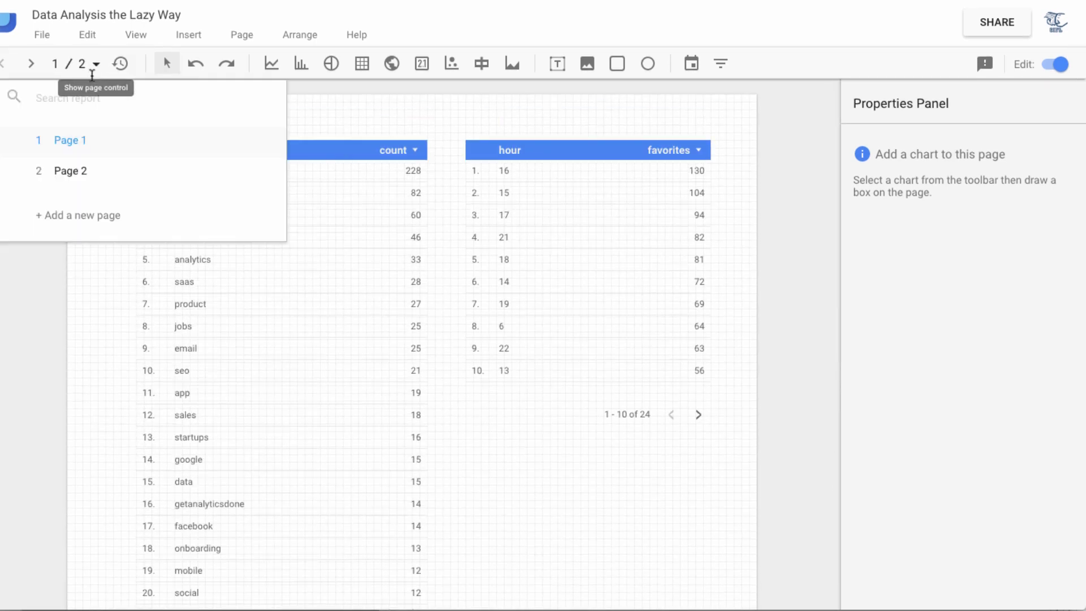
pyautogui.click(70, 171)
pyautogui.click(375, 206)
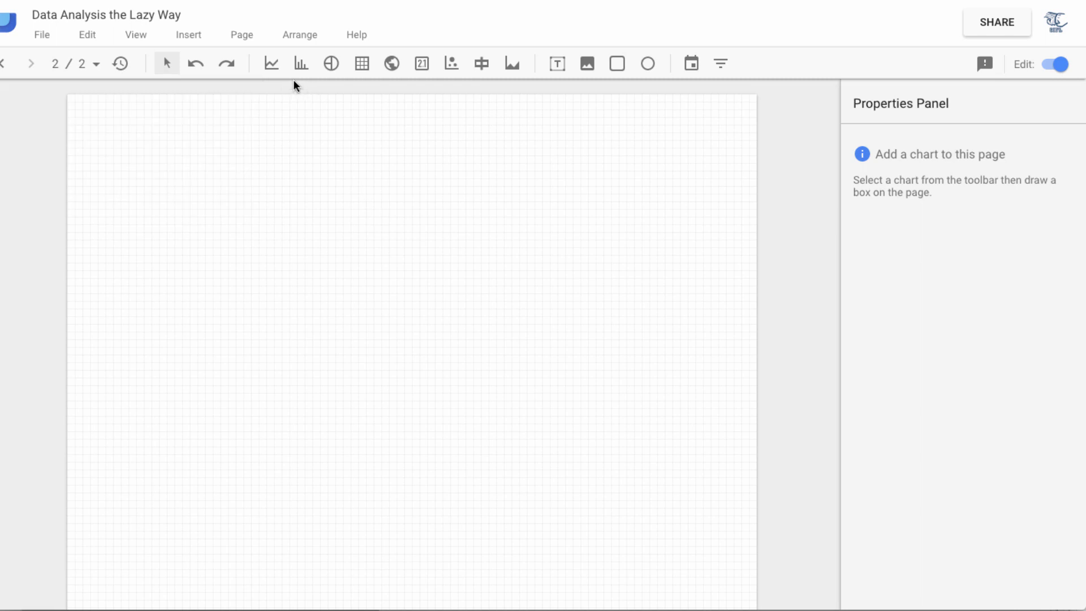
pyautogui.click(270, 63)
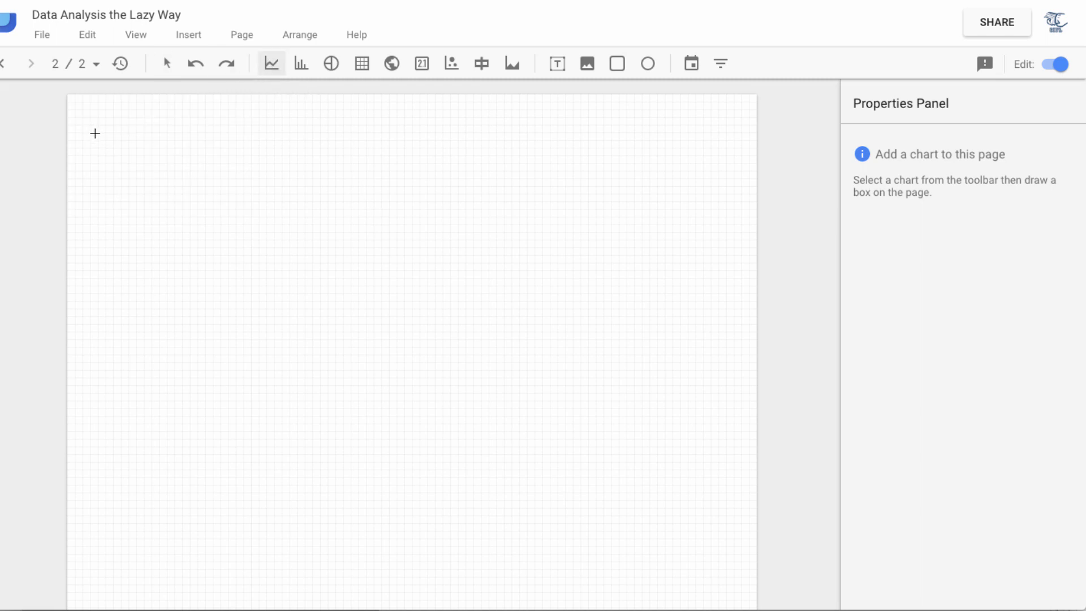
pyautogui.moveTo(95, 133); pyautogui.dragTo(716, 545)
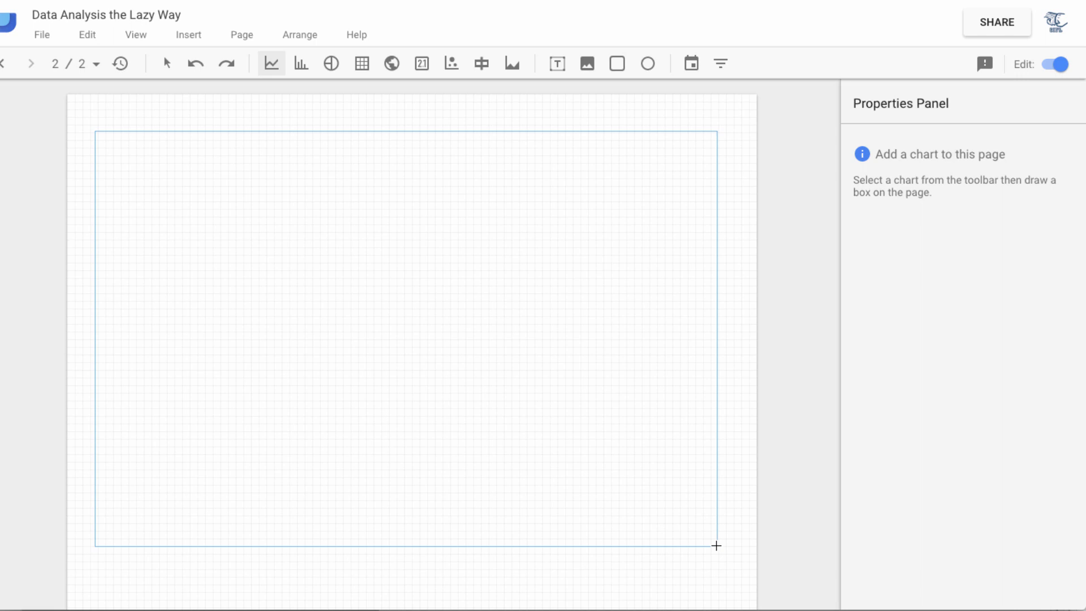
# - Finish placing the chart, keep its current data source, and review the date range dimension fields
pyautogui.moveTo(716, 545); pyautogui.dragTo(718, 547)
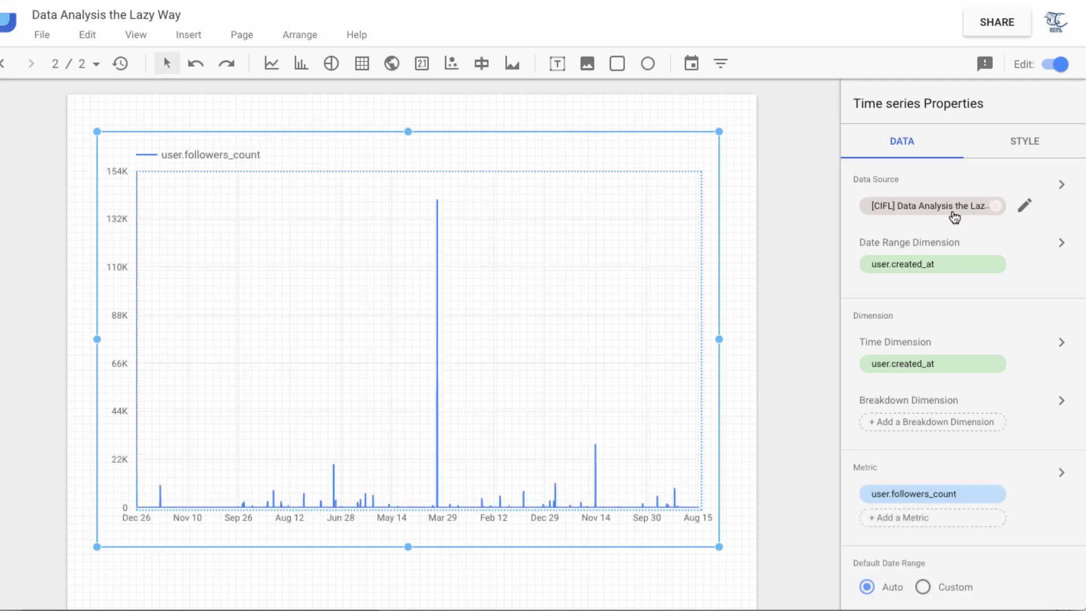
pyautogui.click(964, 210)
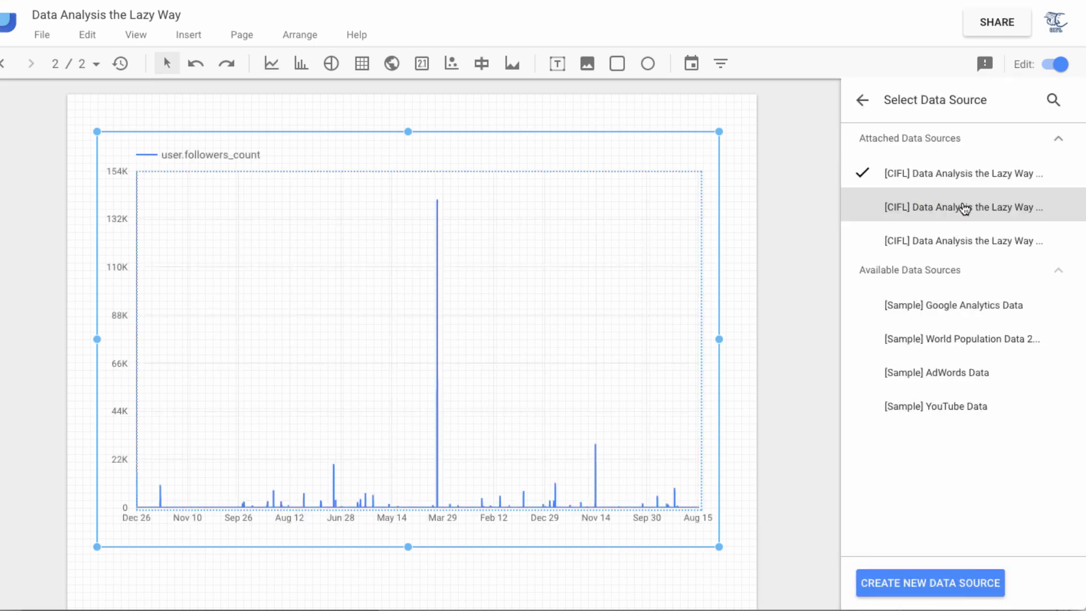
pyautogui.click(961, 173)
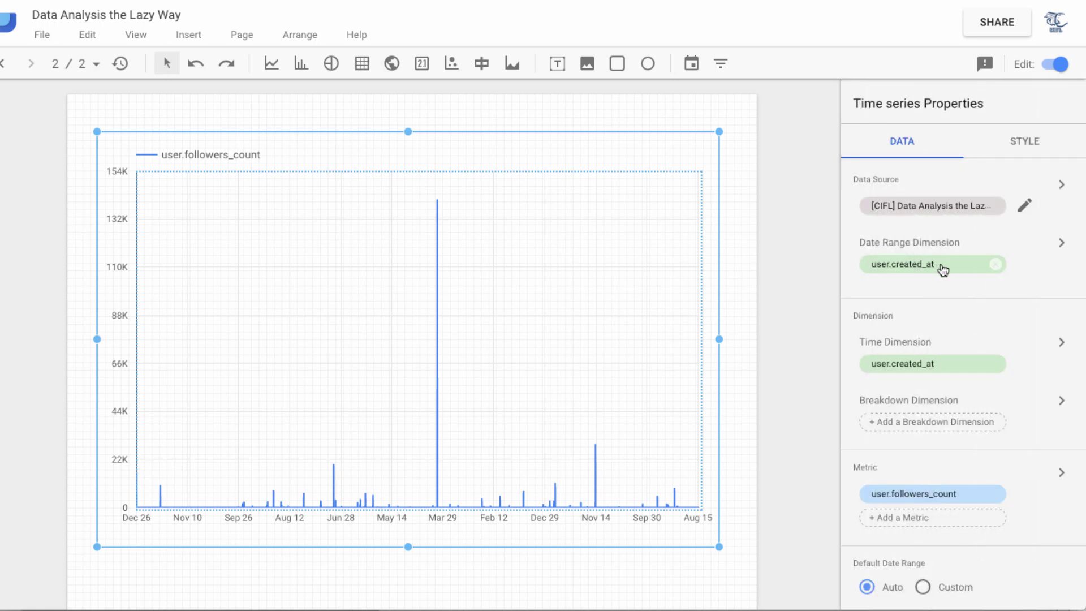
pyautogui.click(942, 266)
pyautogui.click(862, 105)
# - Set both the Date Range Dimension and the Time Dimension to created_at
pyautogui.click(914, 270)
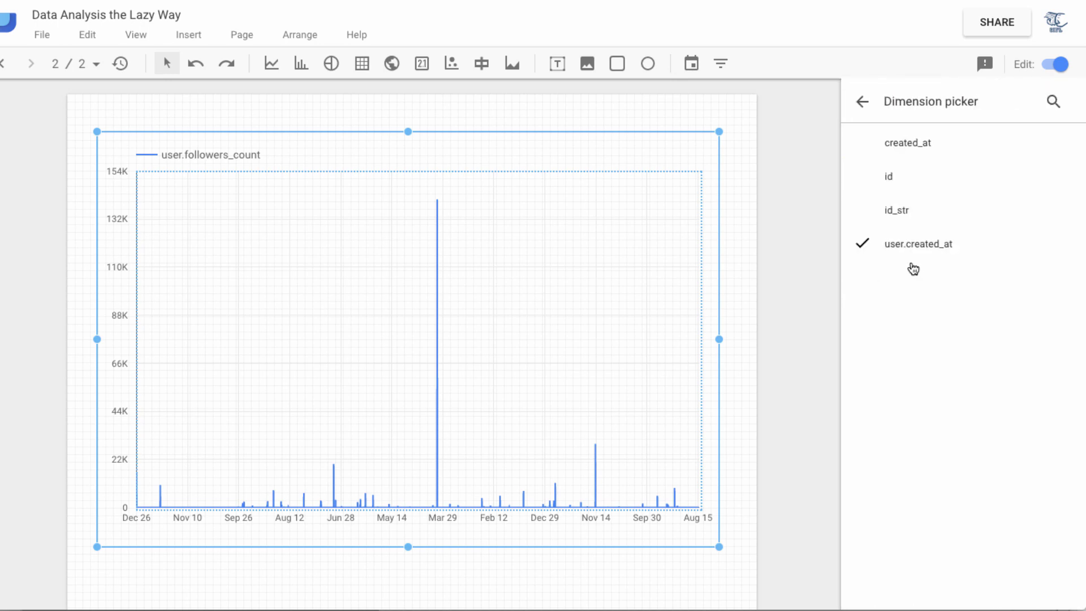
pyautogui.click(926, 150)
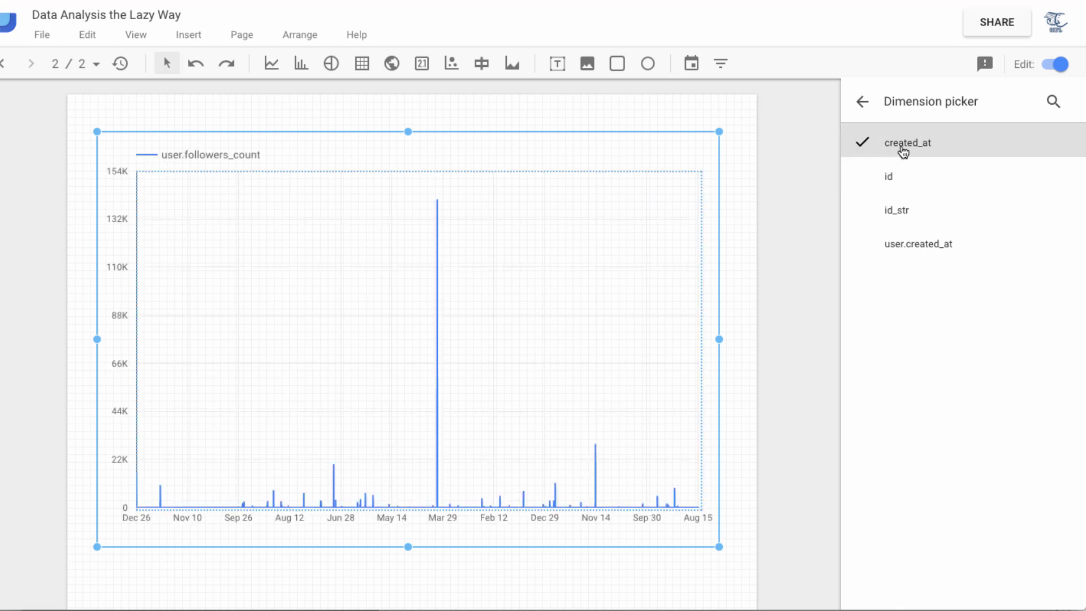
pyautogui.click(862, 102)
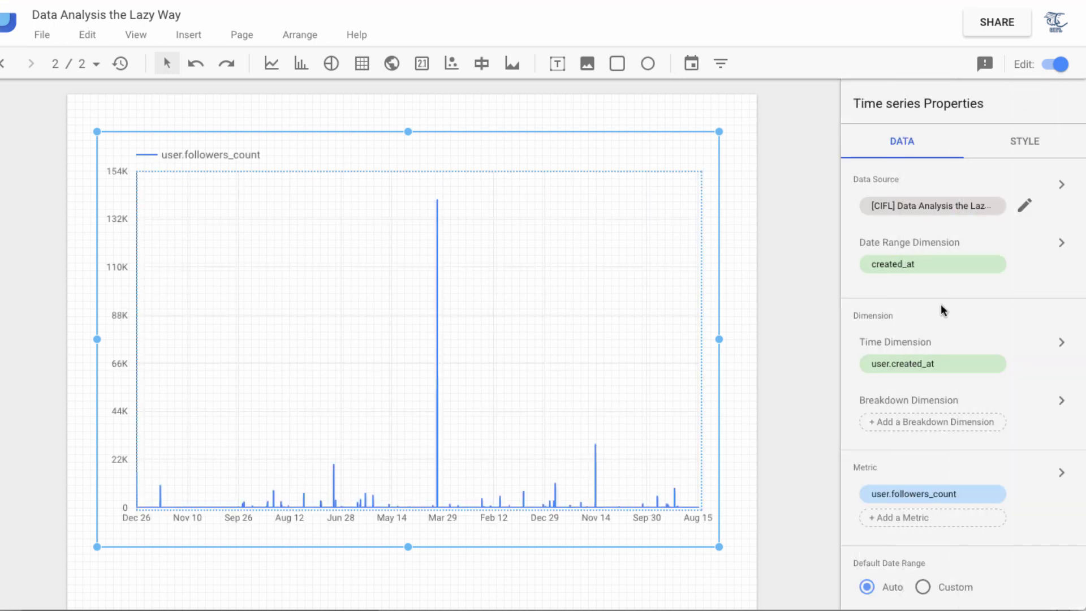
pyautogui.scroll(-3, 940, 317)
pyautogui.click(923, 203)
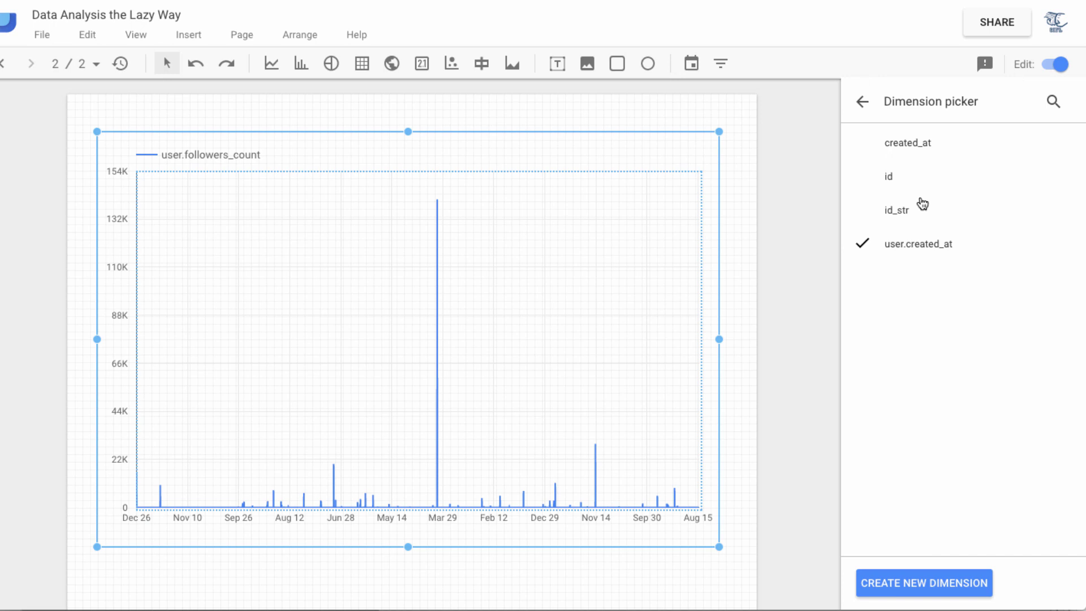
pyautogui.click(908, 148)
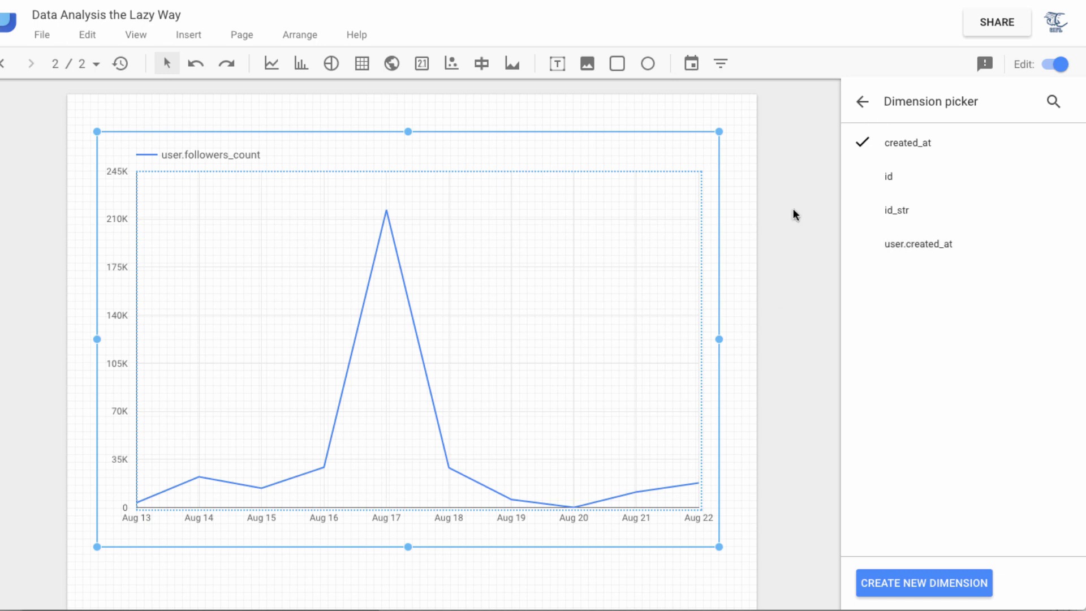
# - Replace the user.followers_count metric with retweet_count
pyautogui.click(864, 104)
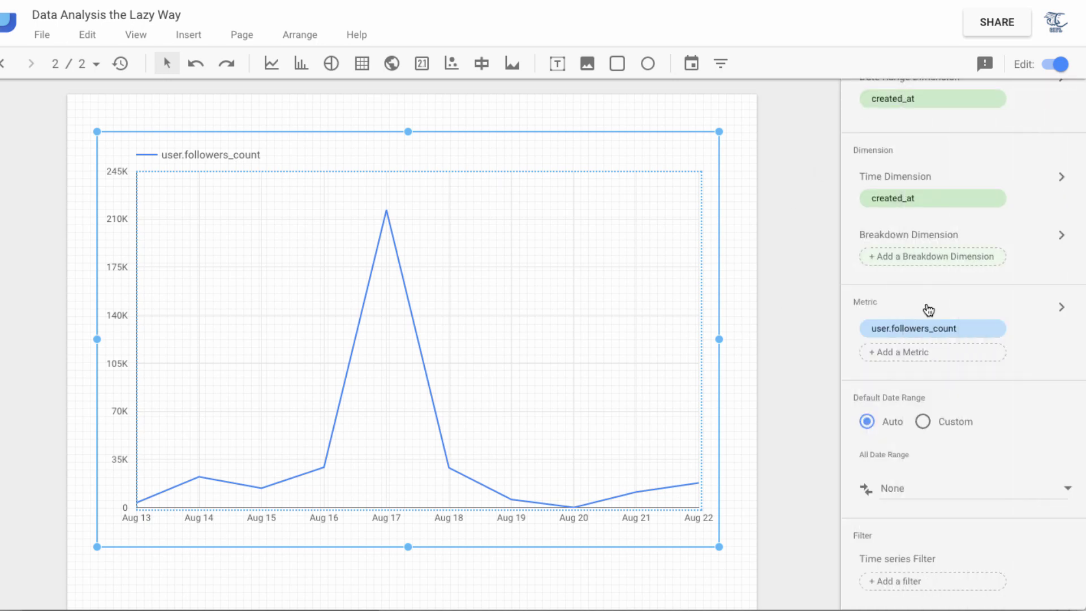
pyautogui.click(946, 338)
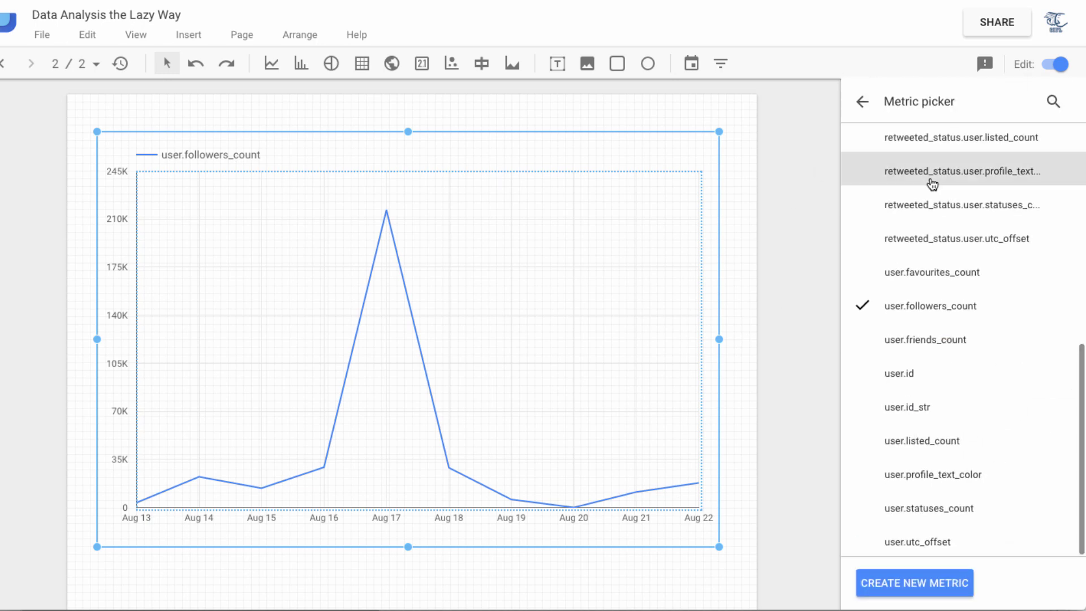
pyautogui.scroll(8, 933, 180)
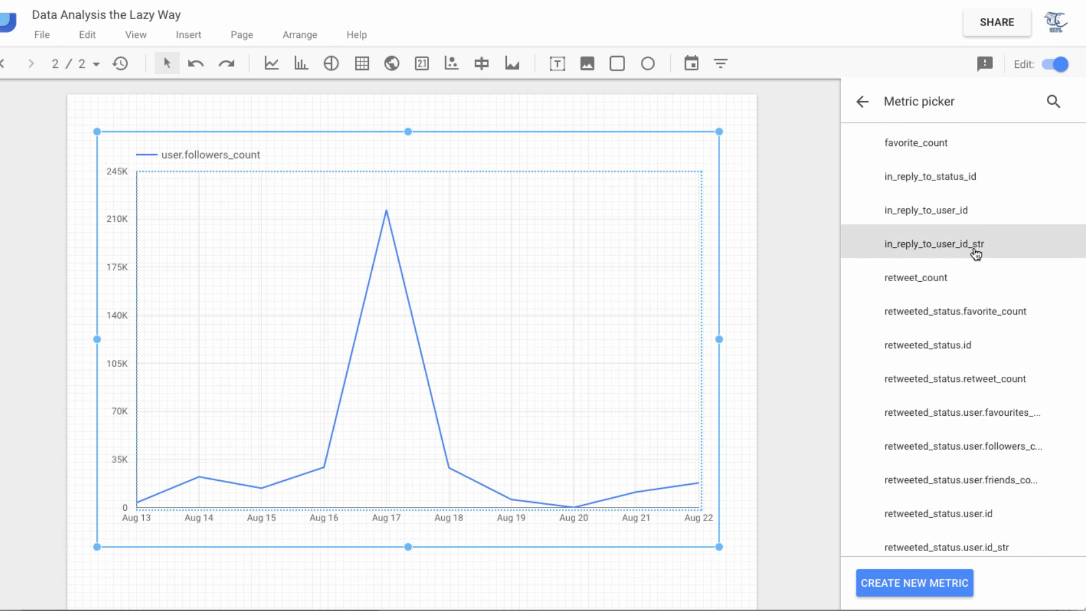
pyautogui.scroll(-8, 953, 289)
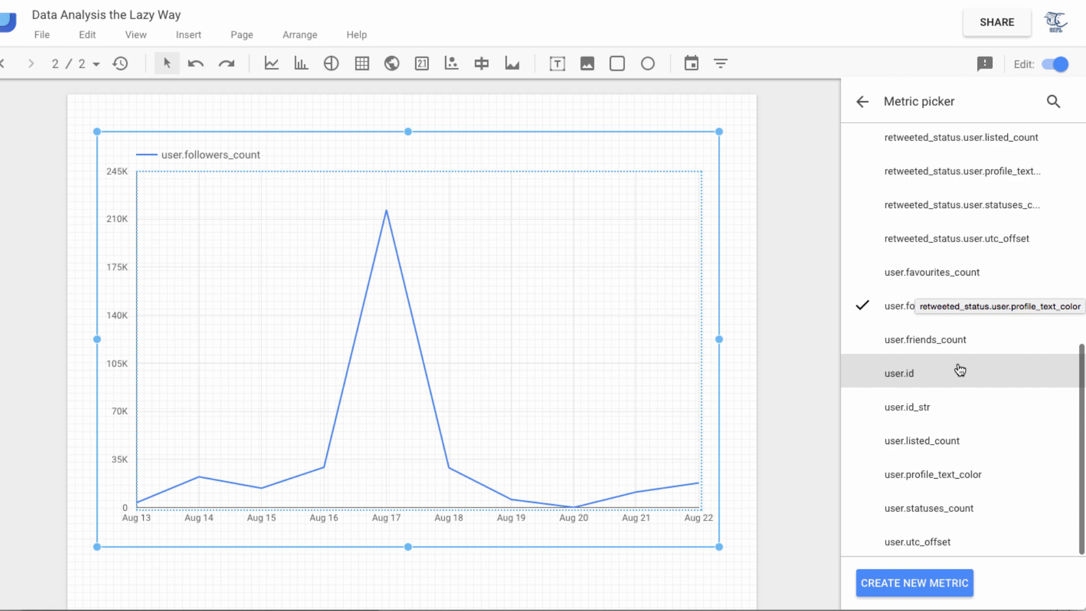
pyautogui.scroll(8, 958, 368)
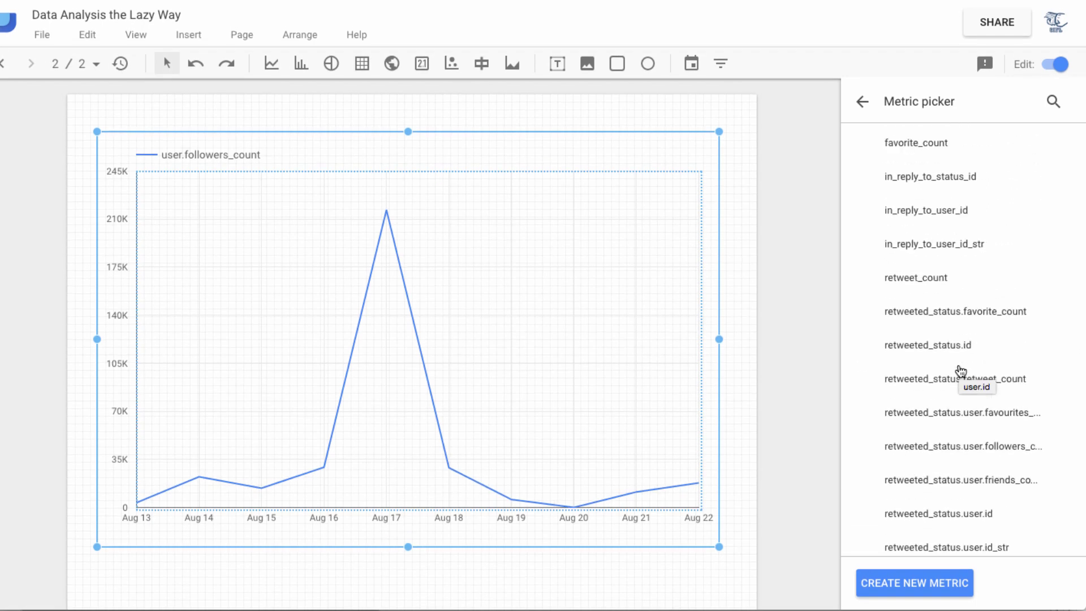
pyautogui.click(930, 277)
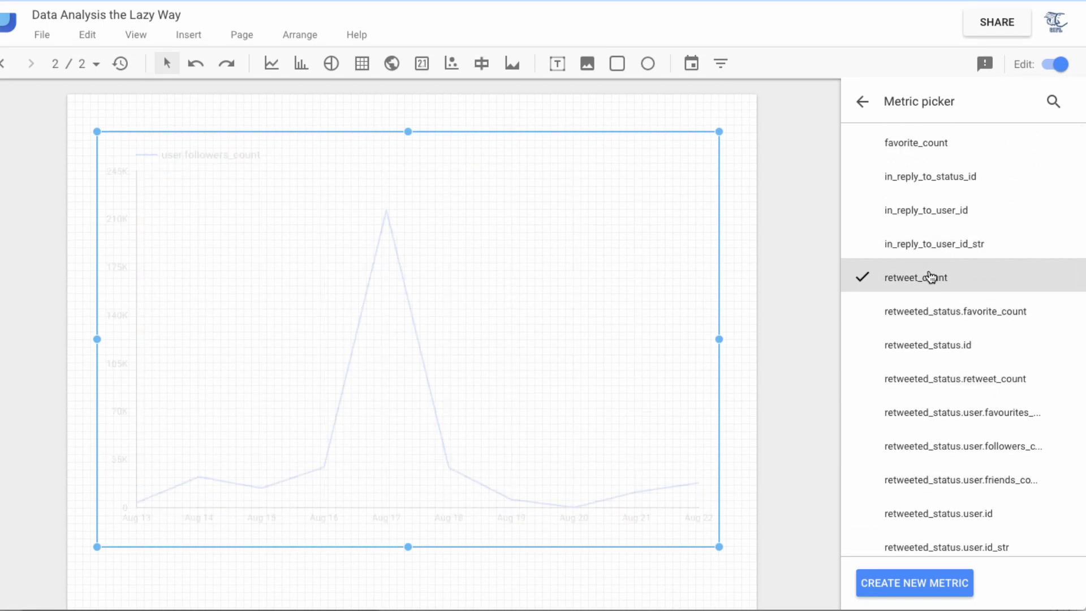
pyautogui.click(862, 101)
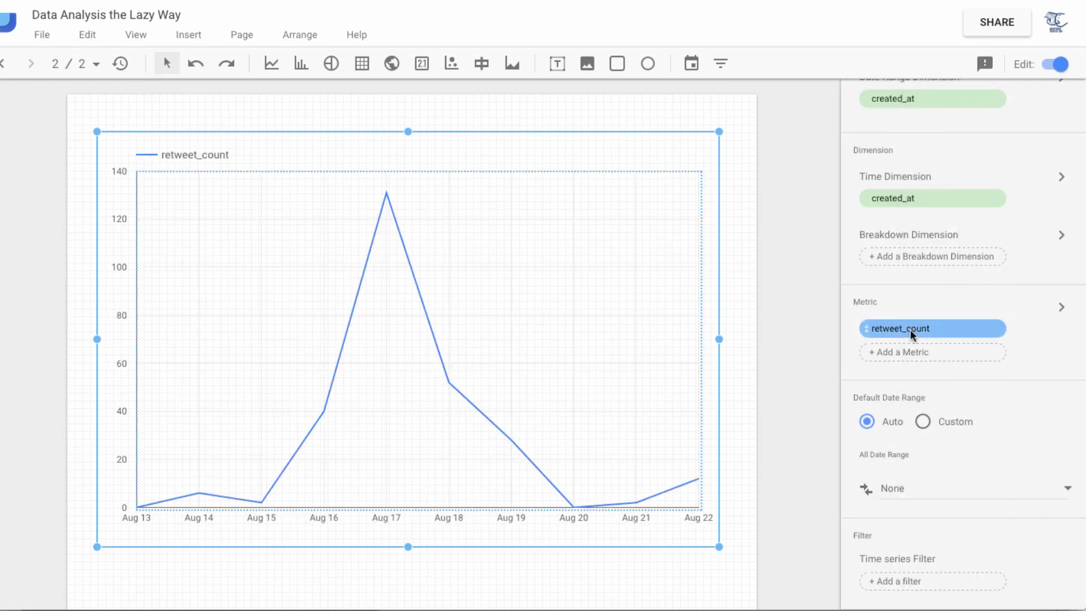
# - Add favorite_count as a second metric on the chart
pyautogui.click(942, 353)
pyautogui.scroll(3, 923, 160)
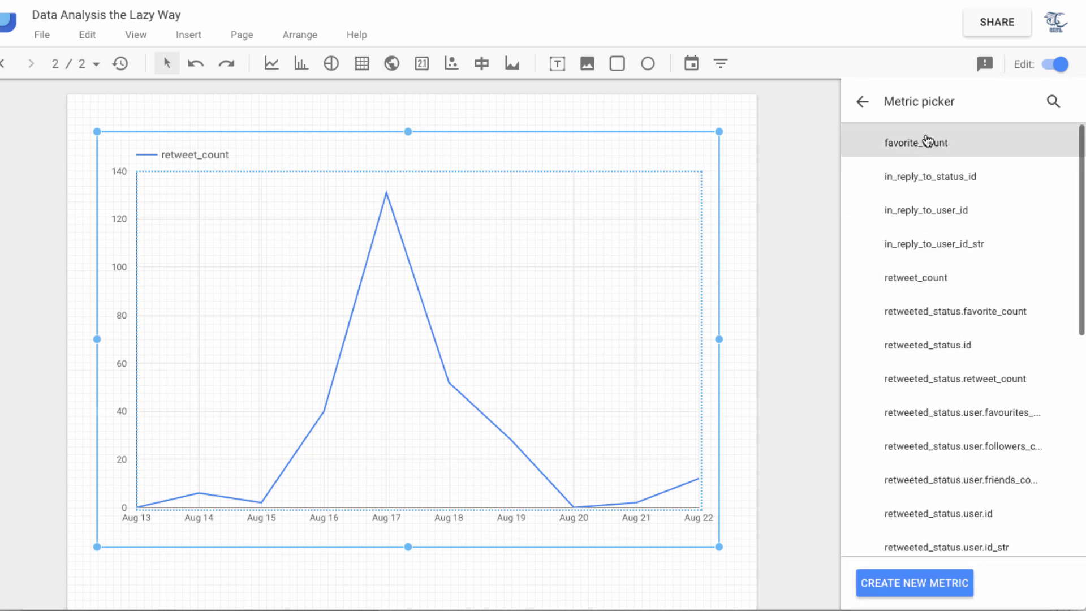
pyautogui.click(926, 141)
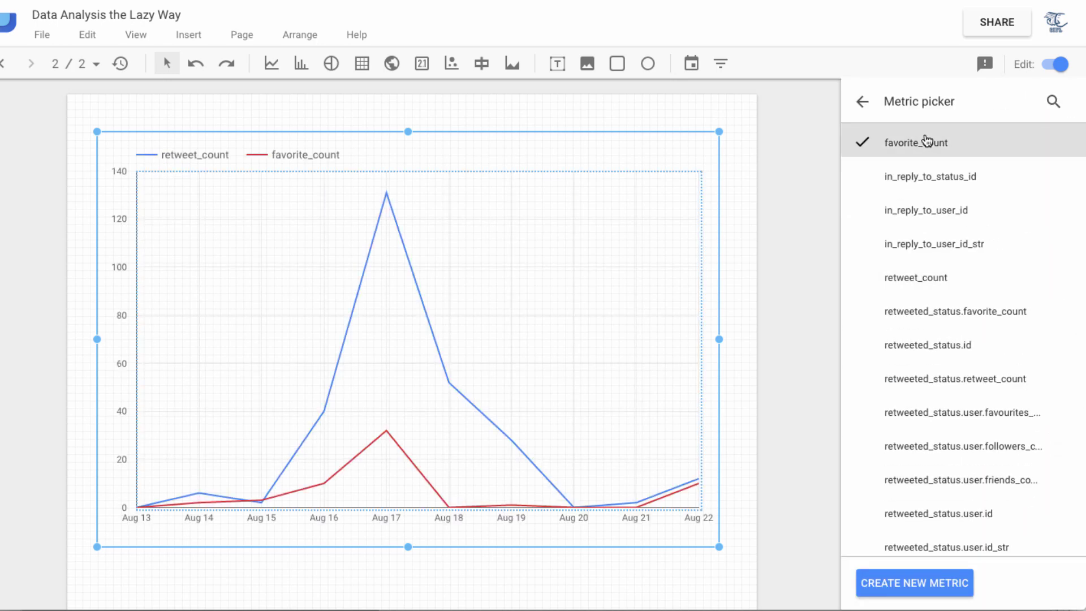
pyautogui.click(862, 105)
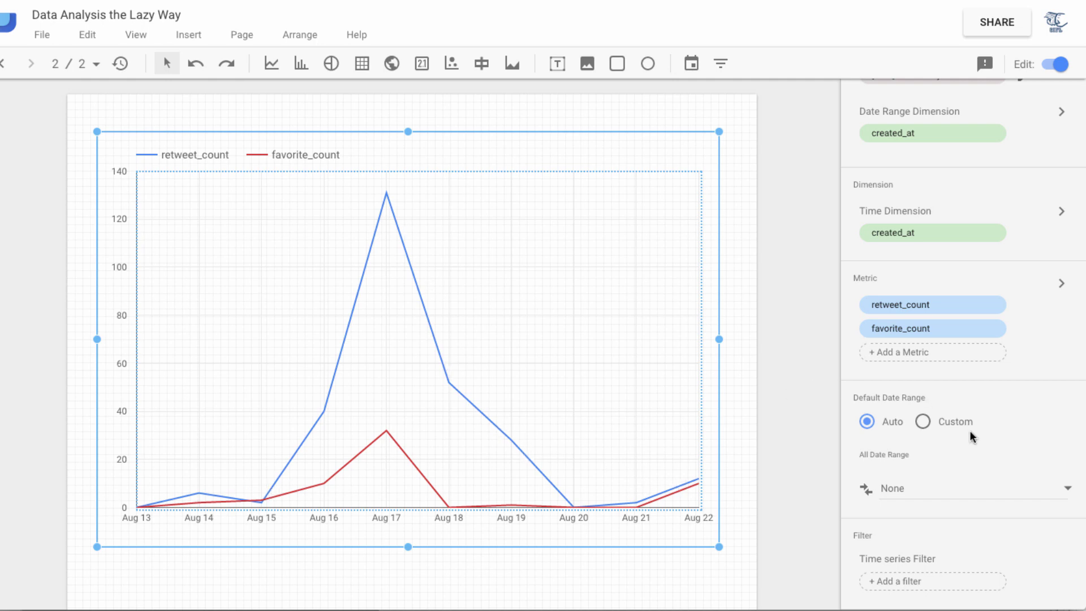
pyautogui.scroll(3, 963, 504)
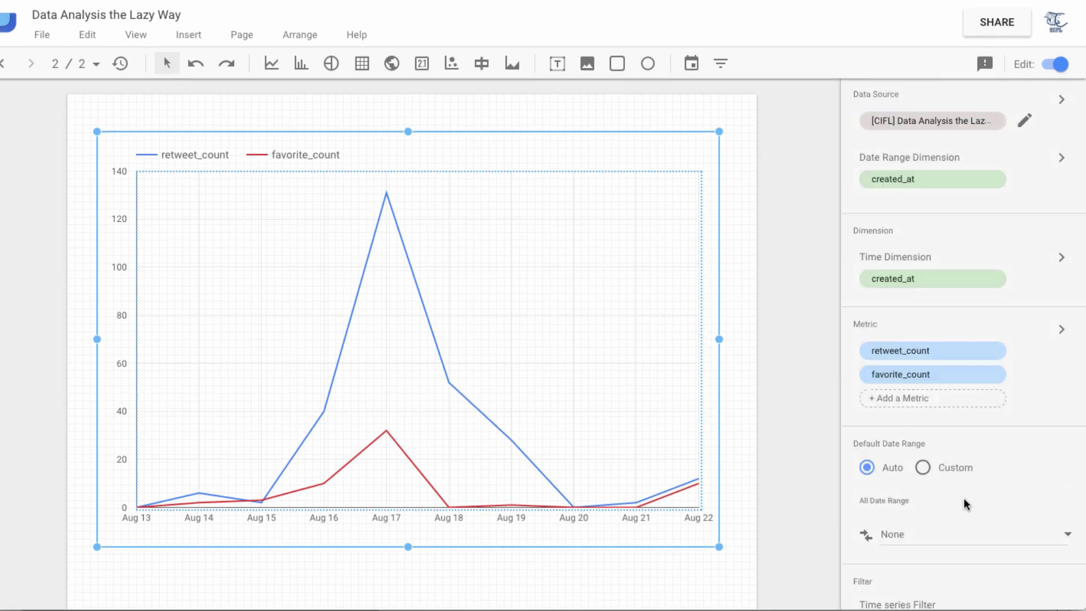
pyautogui.scroll(-2, 953, 333)
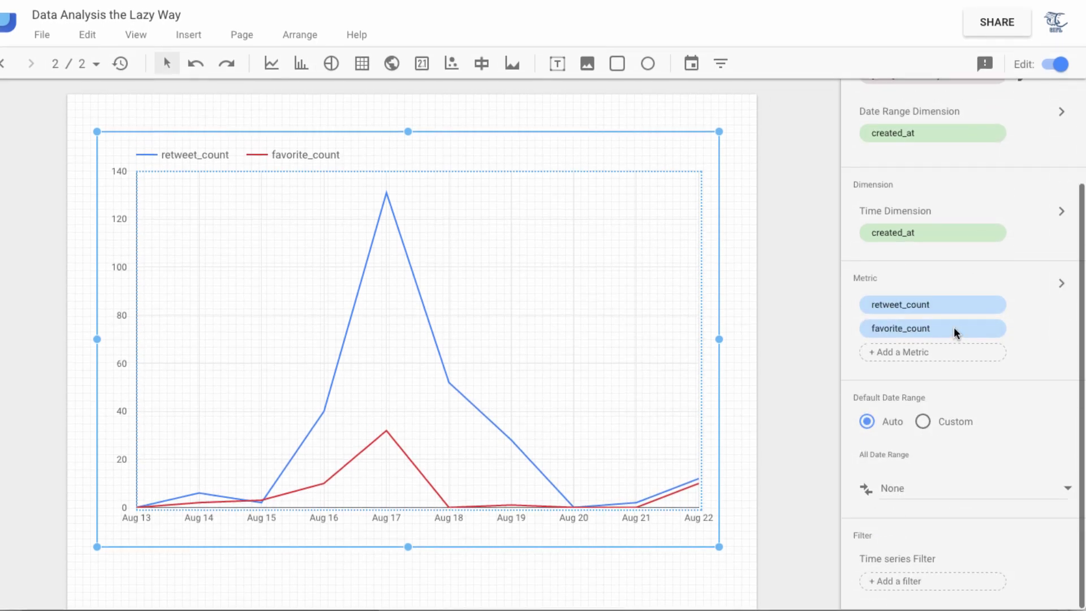
# - Set a custom default date range of Last 14 days, including today
pyautogui.click(924, 423)
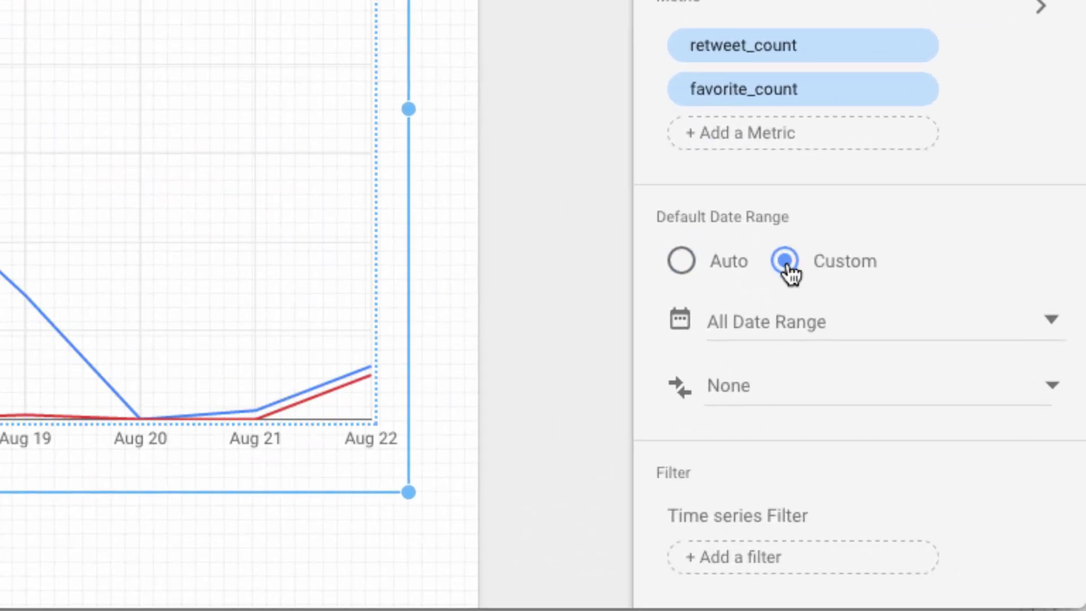
pyautogui.click(798, 332)
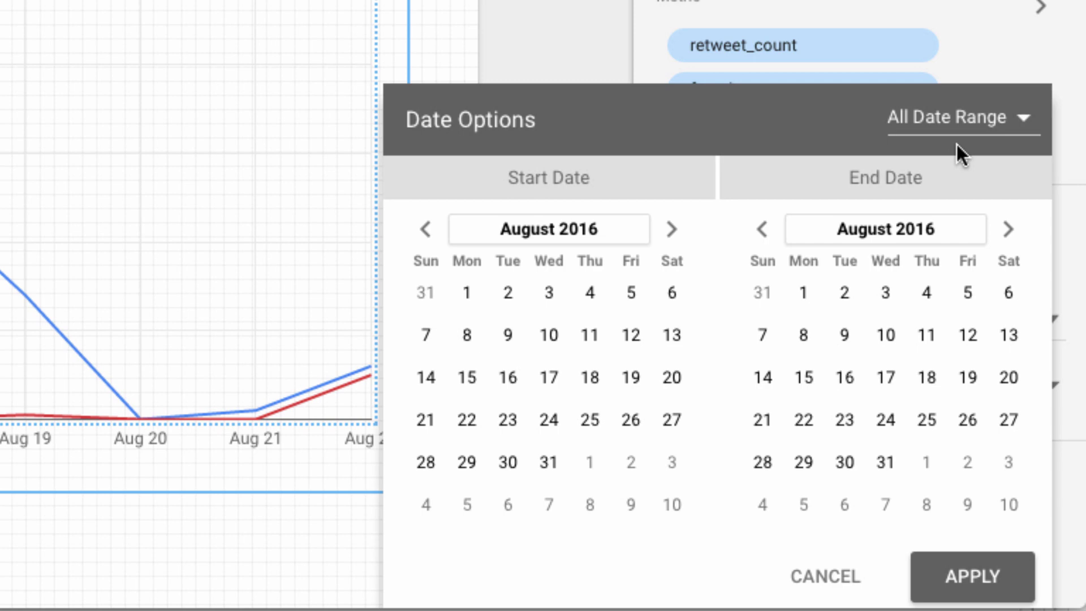
pyautogui.click(991, 125)
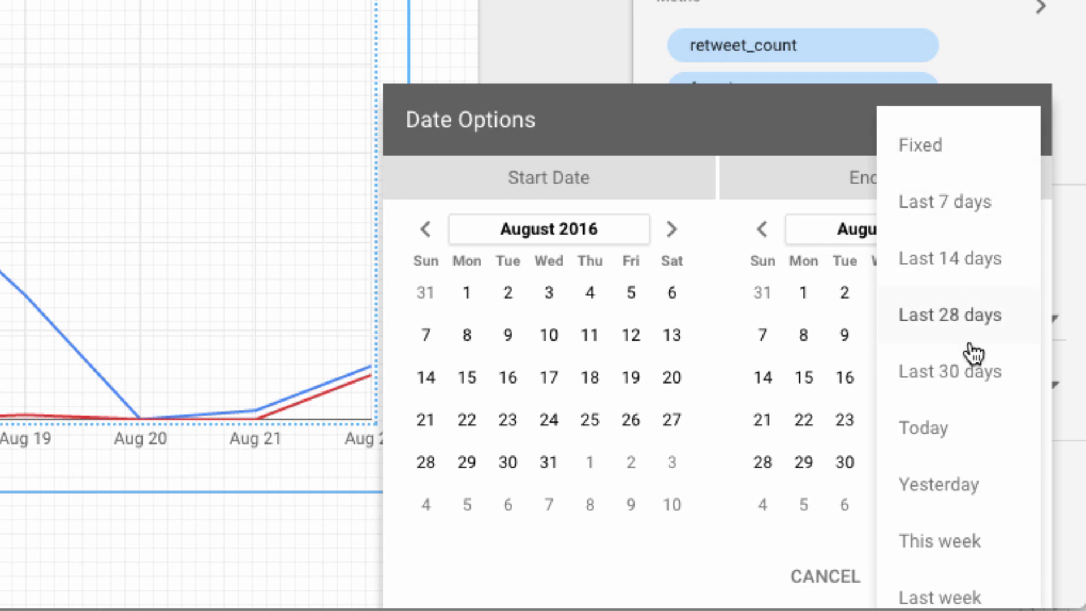
pyautogui.scroll(-1, 980, 468)
pyautogui.scroll(-5, 980, 468)
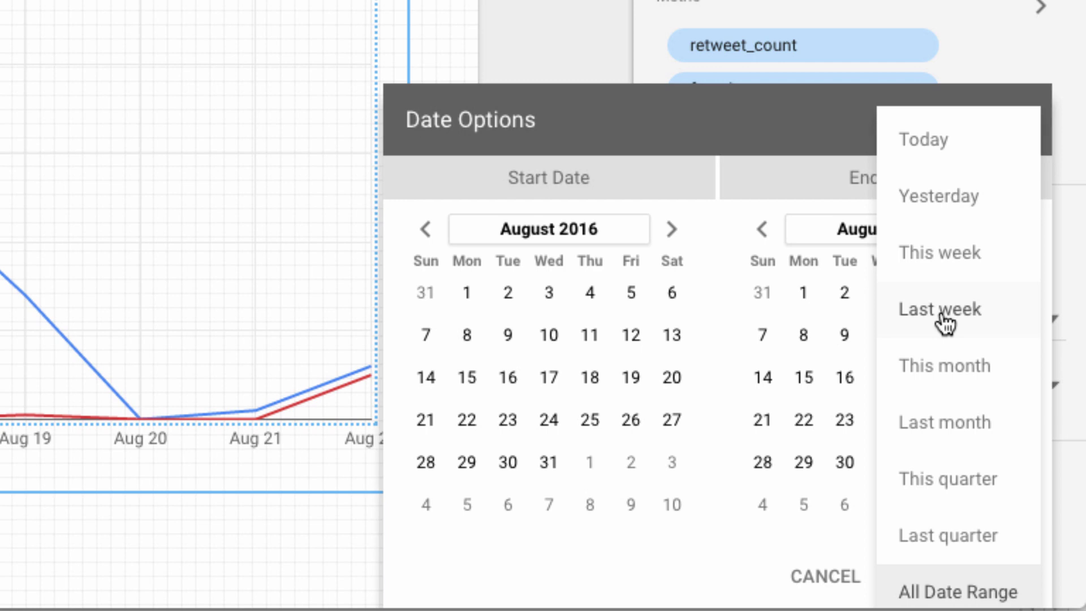
pyautogui.scroll(5, 943, 322)
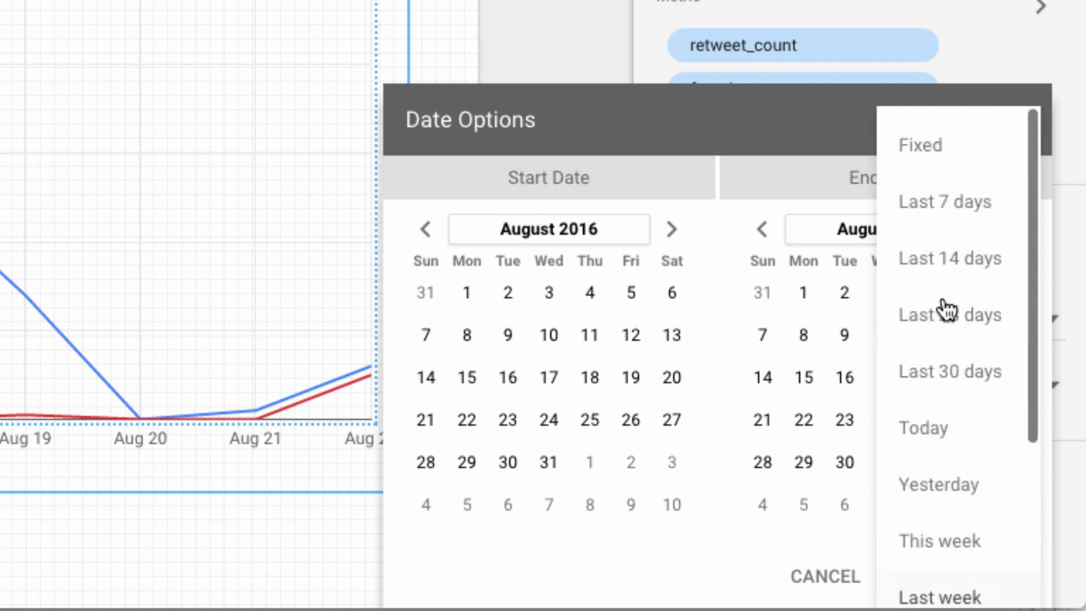
pyautogui.click(949, 270)
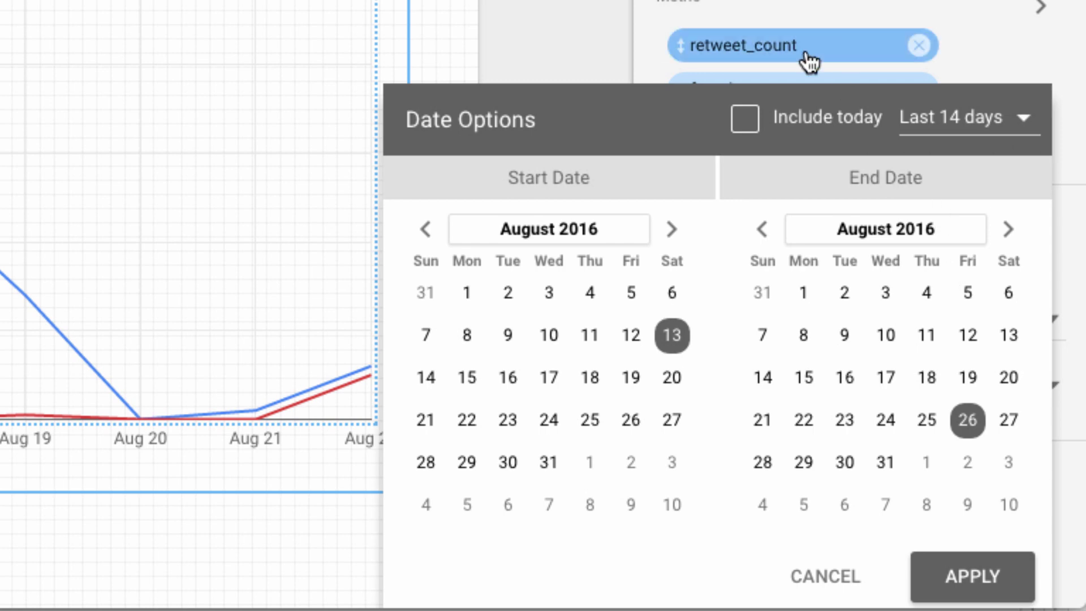
pyautogui.click(755, 120)
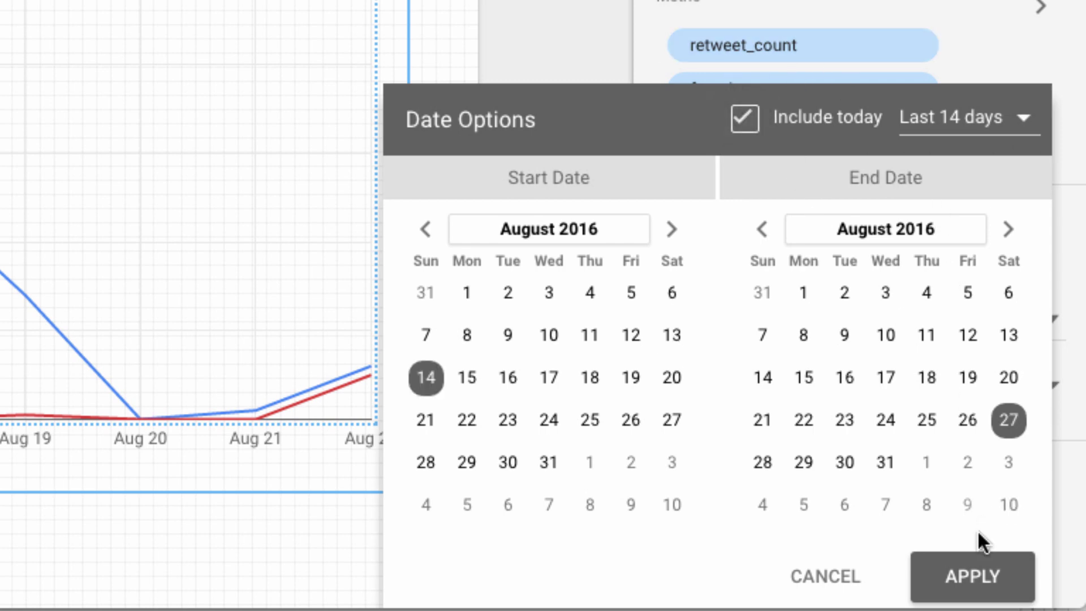
pyautogui.click(975, 574)
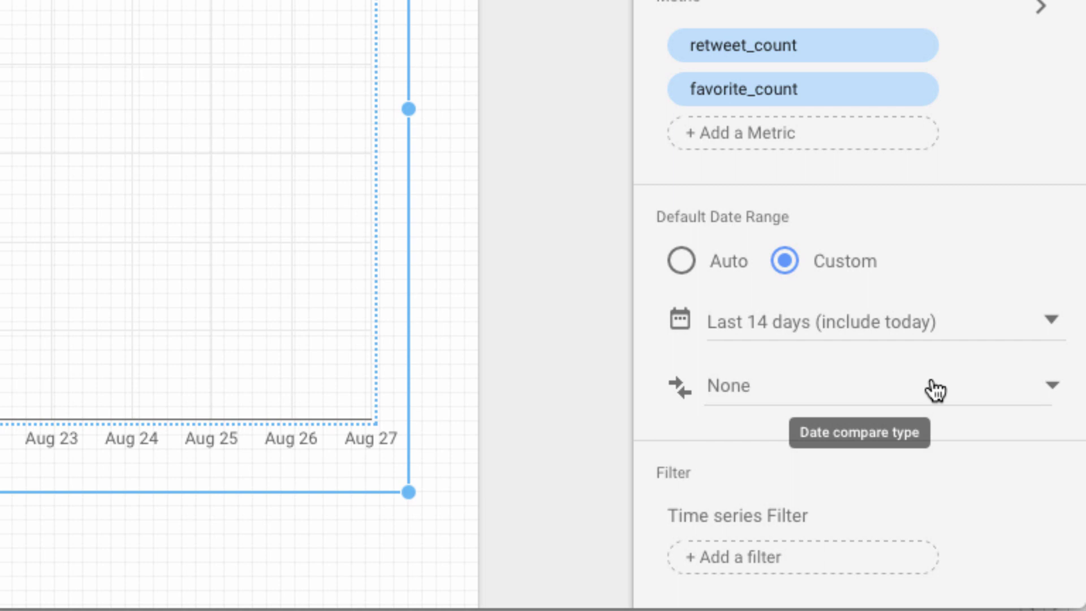
# - Change the default date range preset to Last 30 days and apply it
pyautogui.click(973, 338)
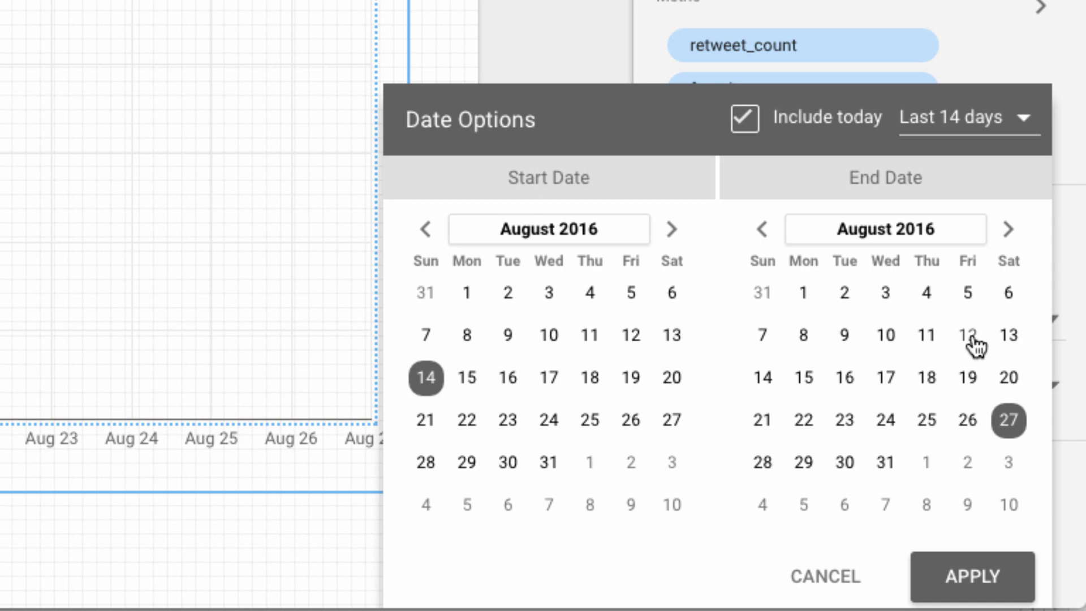
pyautogui.click(944, 126)
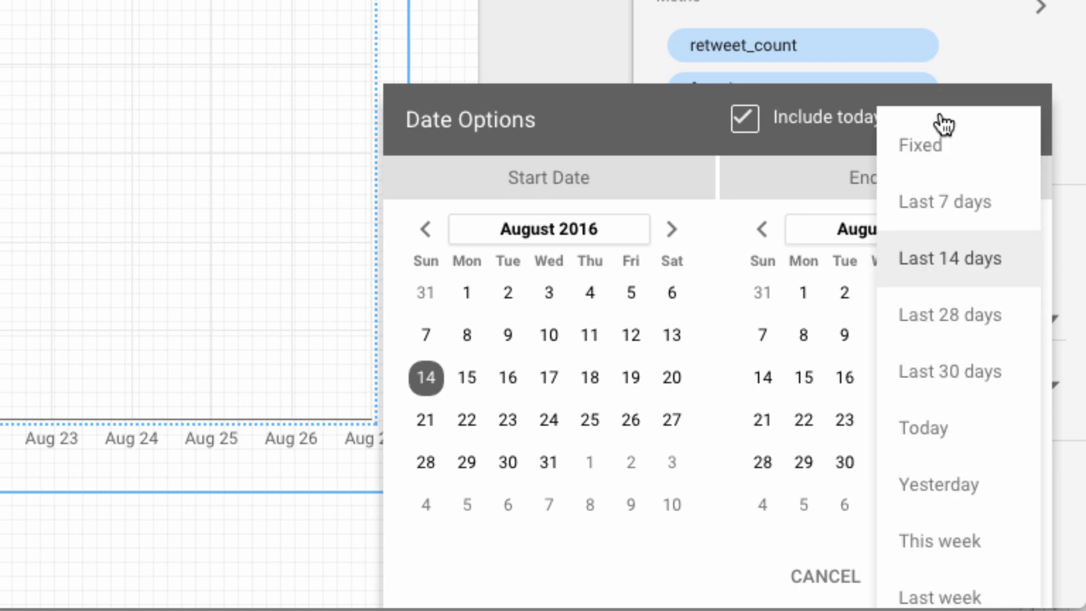
pyautogui.click(977, 397)
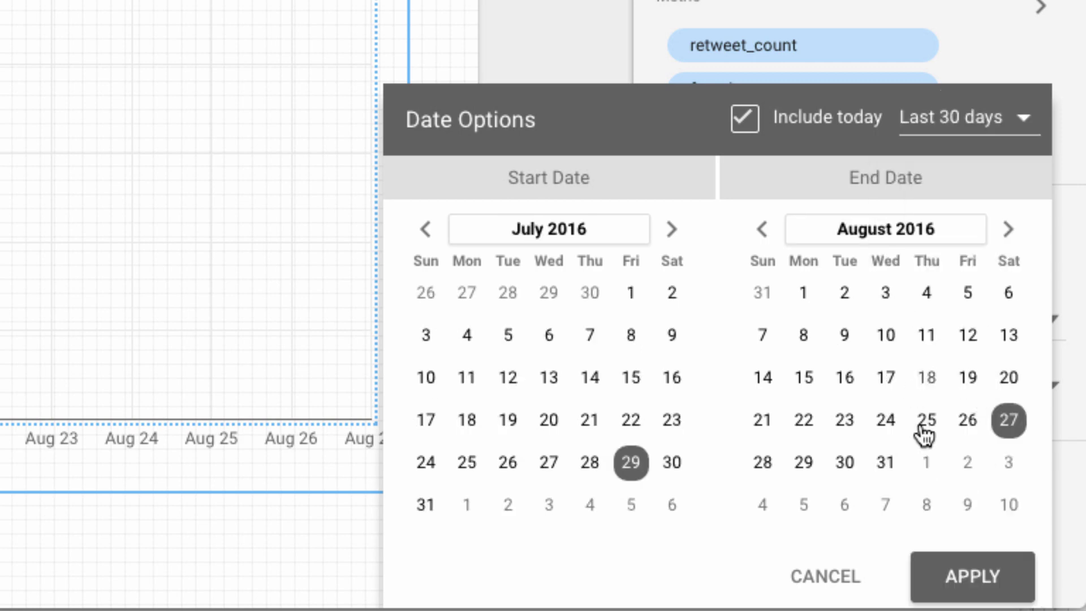
pyautogui.click(972, 578)
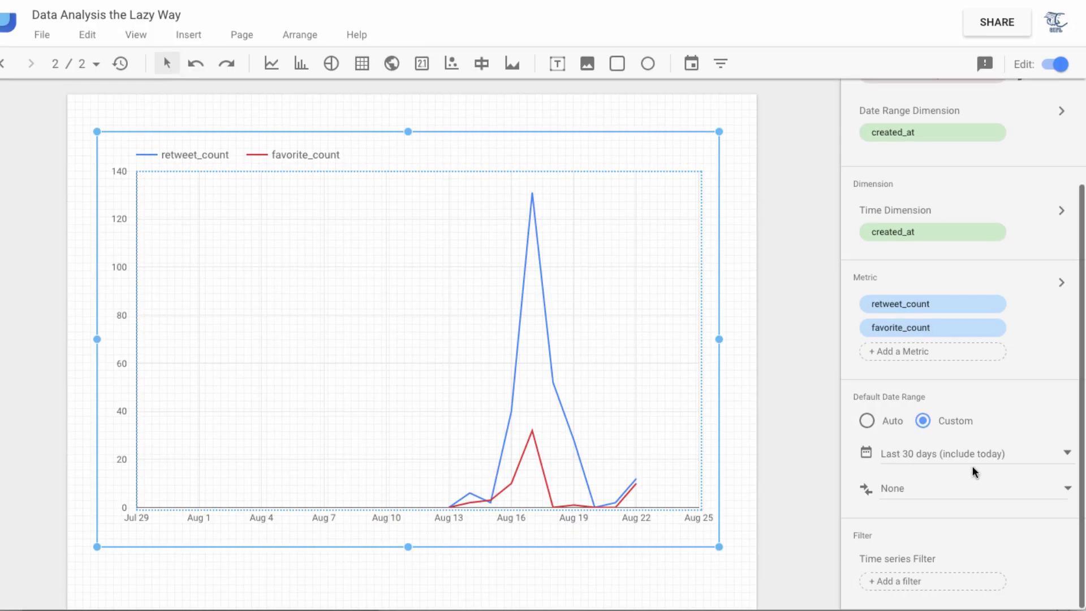
# - Start an Exclude filter on the text dimension with match type Starts with
pyautogui.click(936, 580)
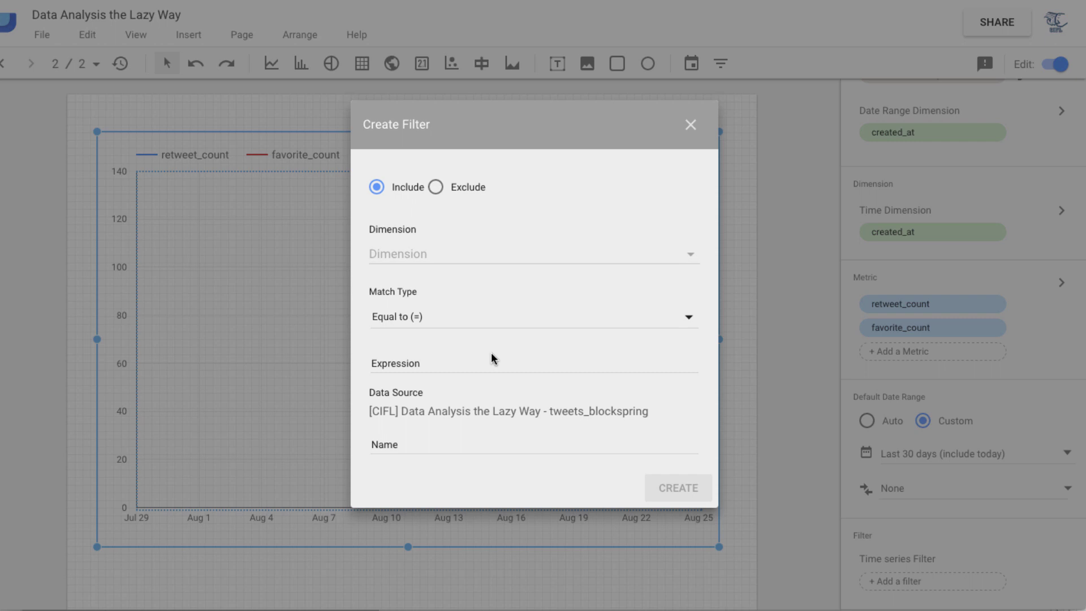
pyautogui.click(438, 188)
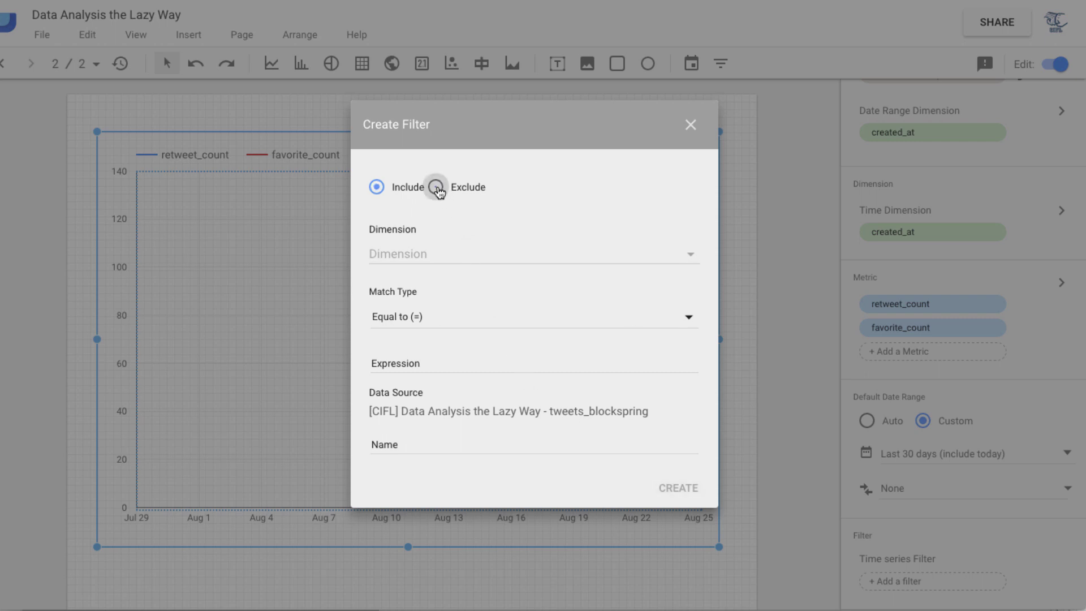
pyautogui.click(440, 256)
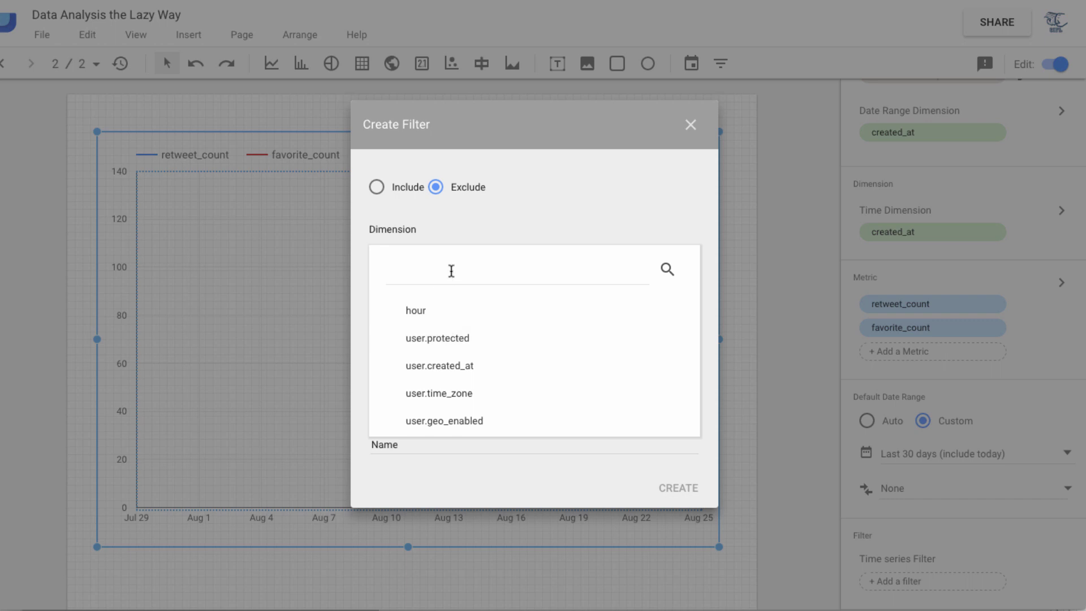
pyautogui.click(451, 263)
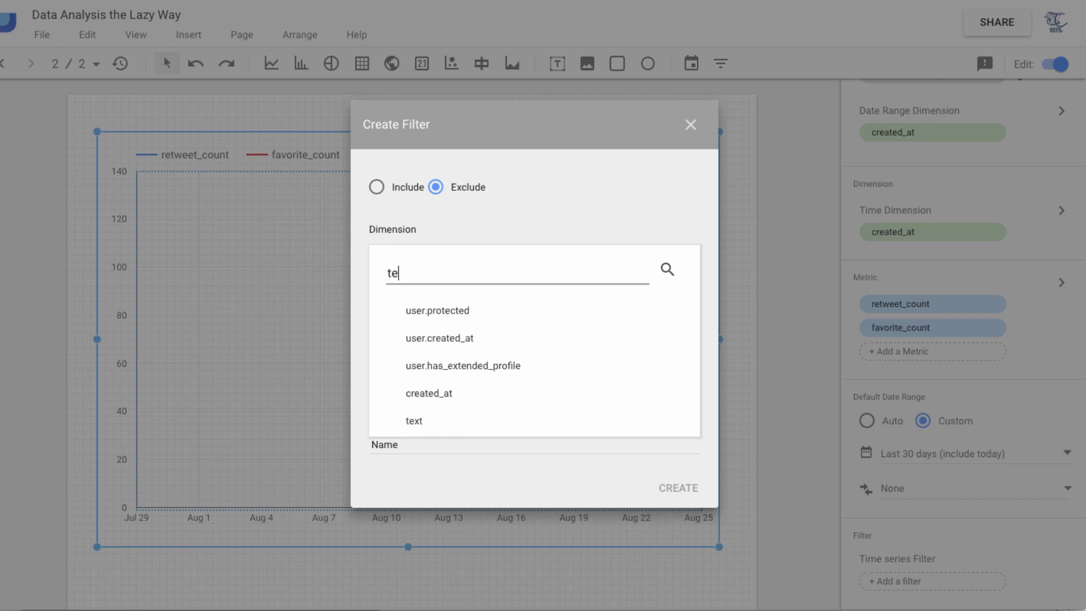
pyautogui.click(458, 423)
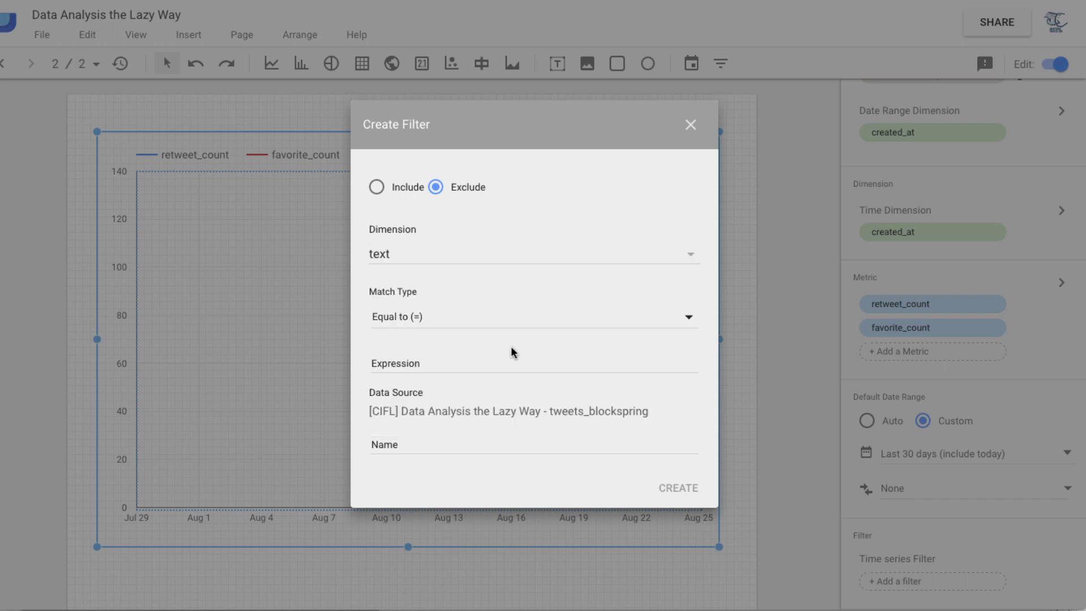
pyautogui.click(468, 330)
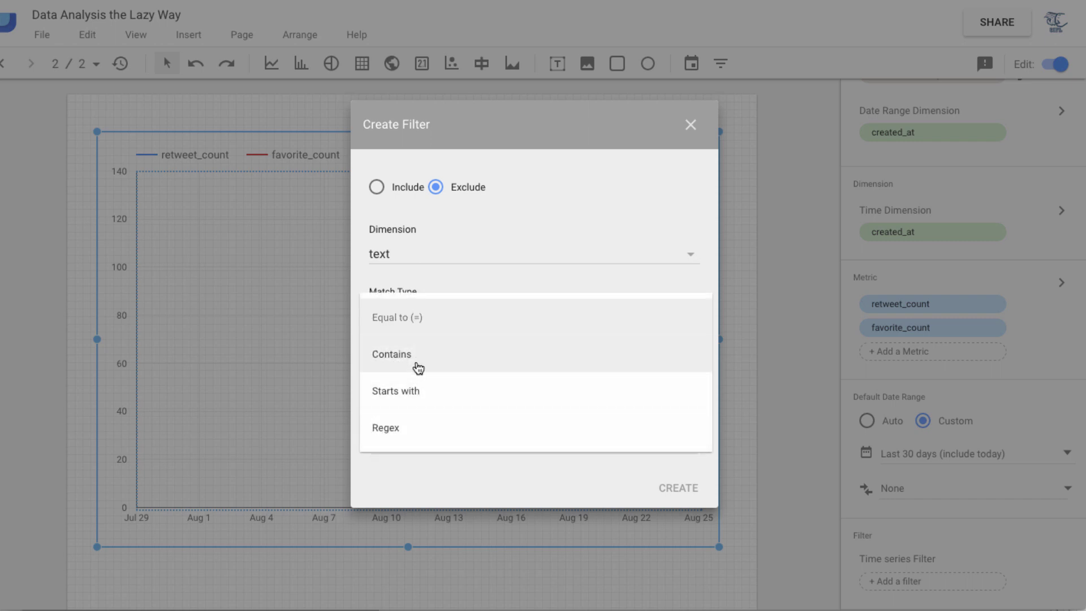
pyautogui.click(413, 387)
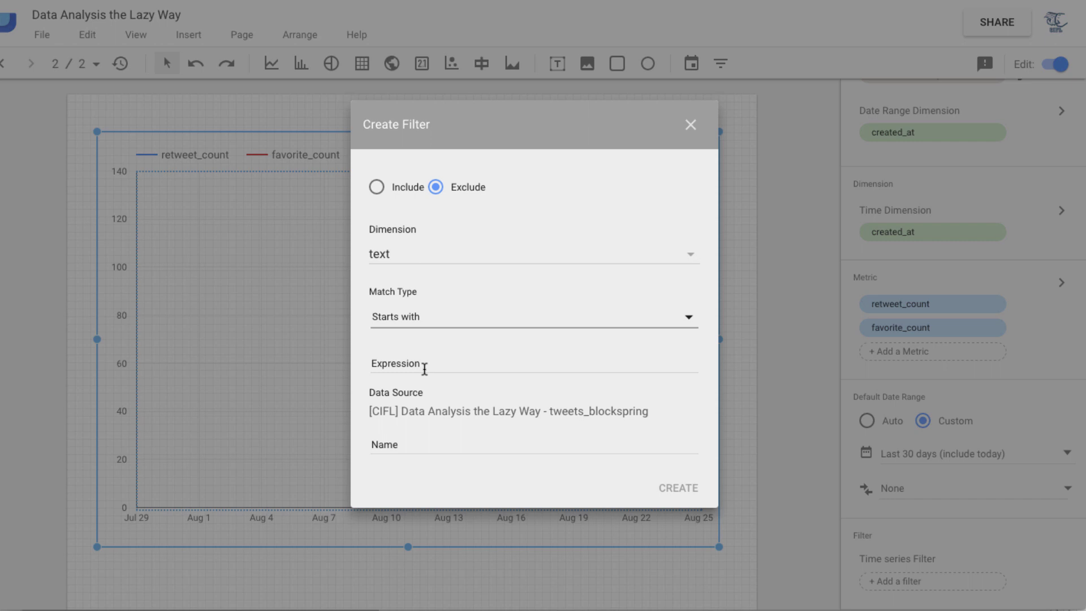
# - Enter expression RT, name the filter 'No retweets', and create it
pyautogui.click(424, 364)
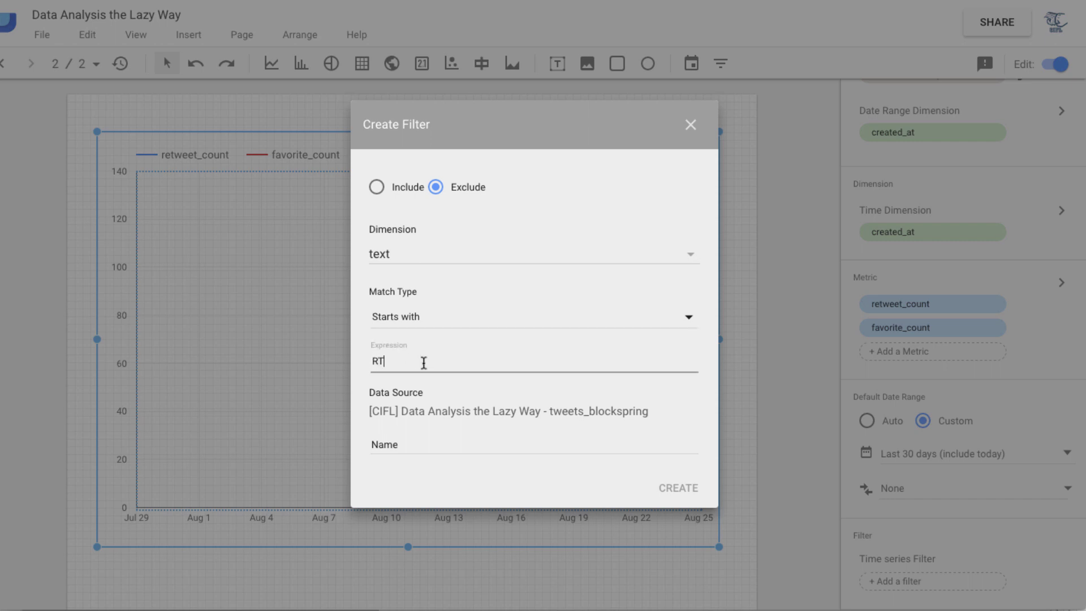
pyautogui.click(449, 433)
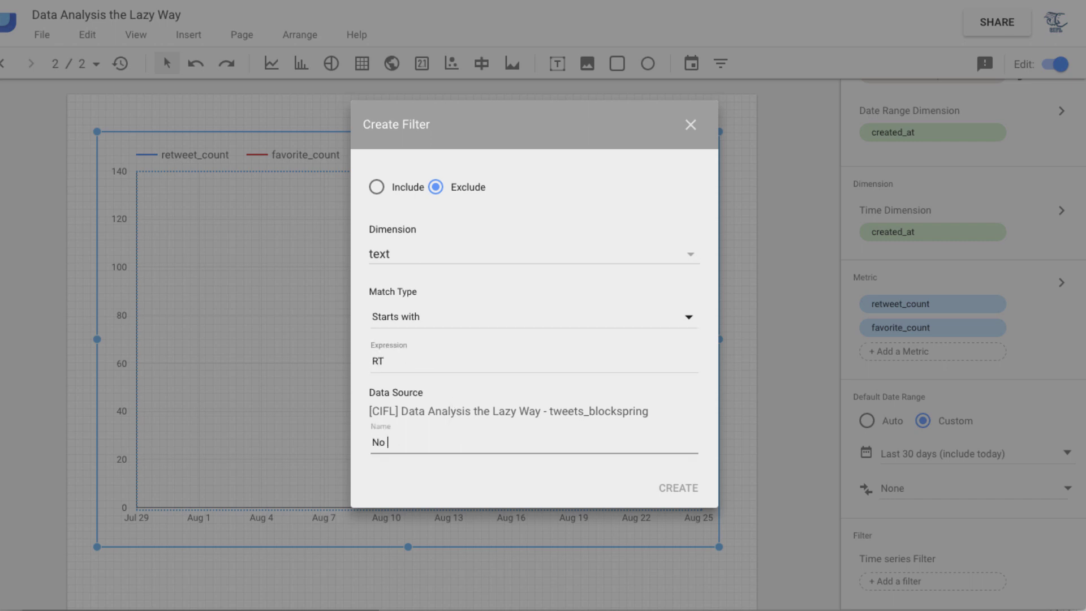
pyautogui.write('No retweets')
pyautogui.click(673, 487)
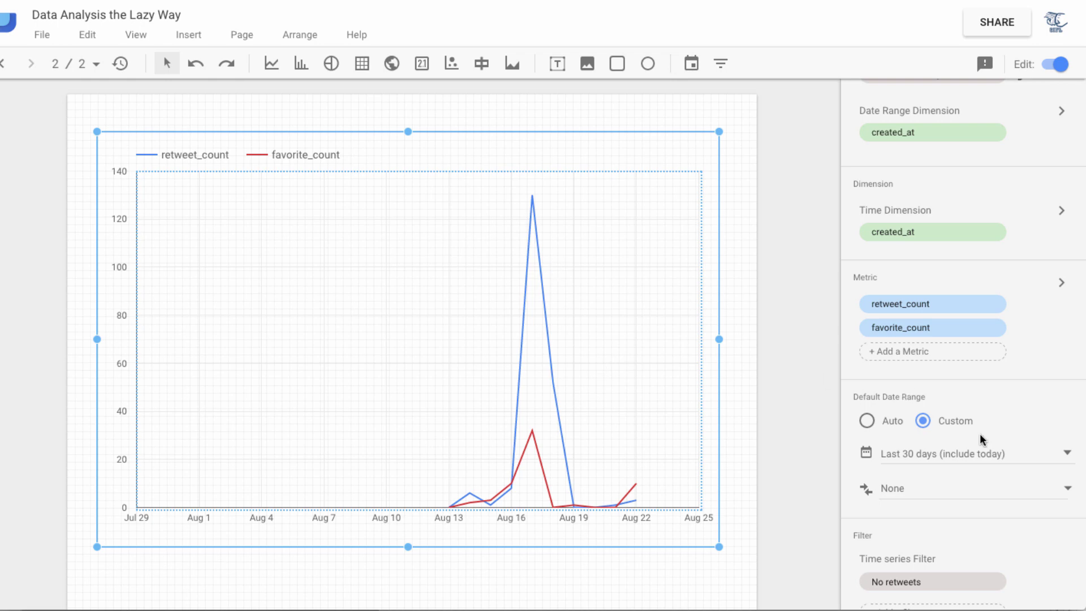
pyautogui.scroll(2, 979, 439)
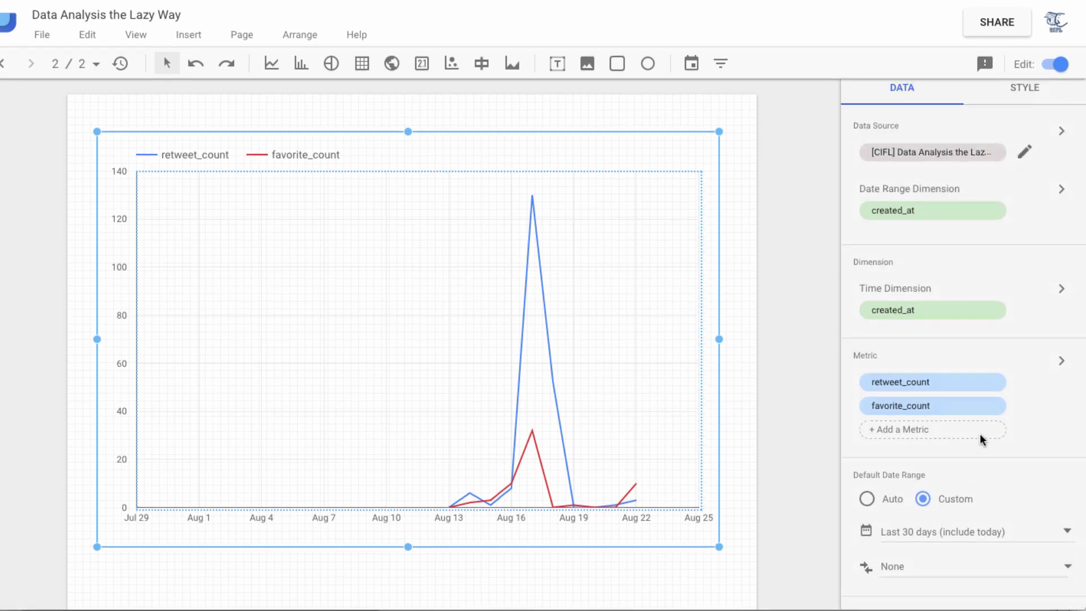
pyautogui.scroll(1, 979, 433)
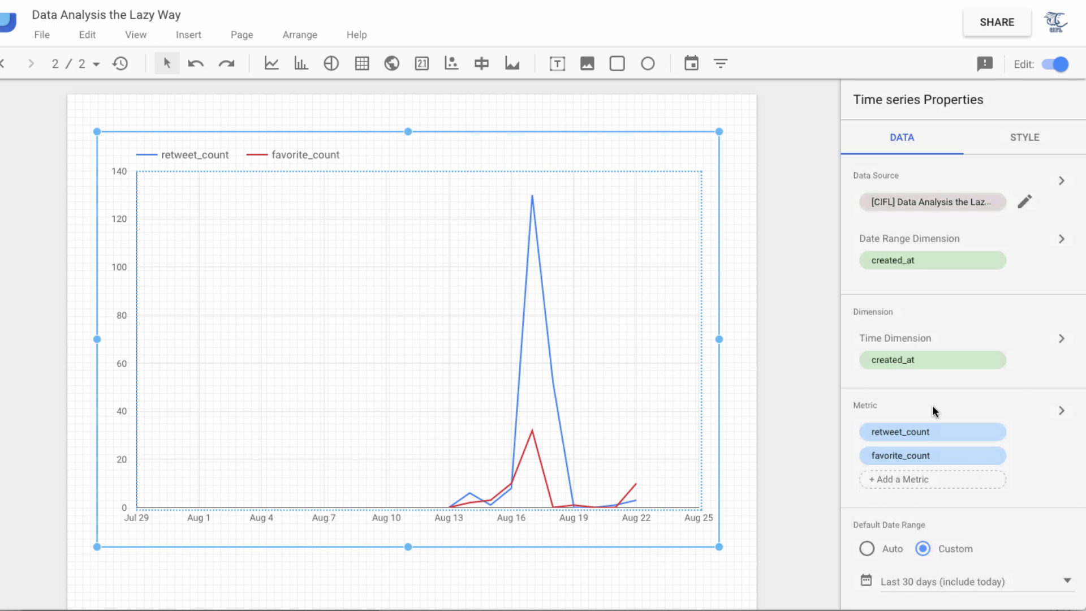
pyautogui.scroll(-2, 932, 405)
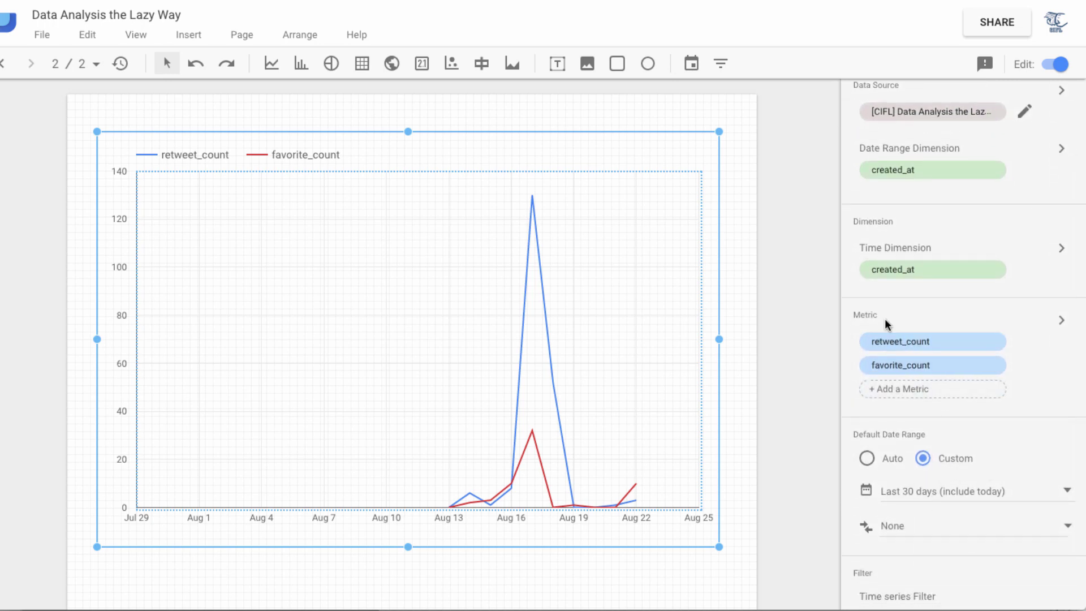
pyautogui.scroll(2, 934, 340)
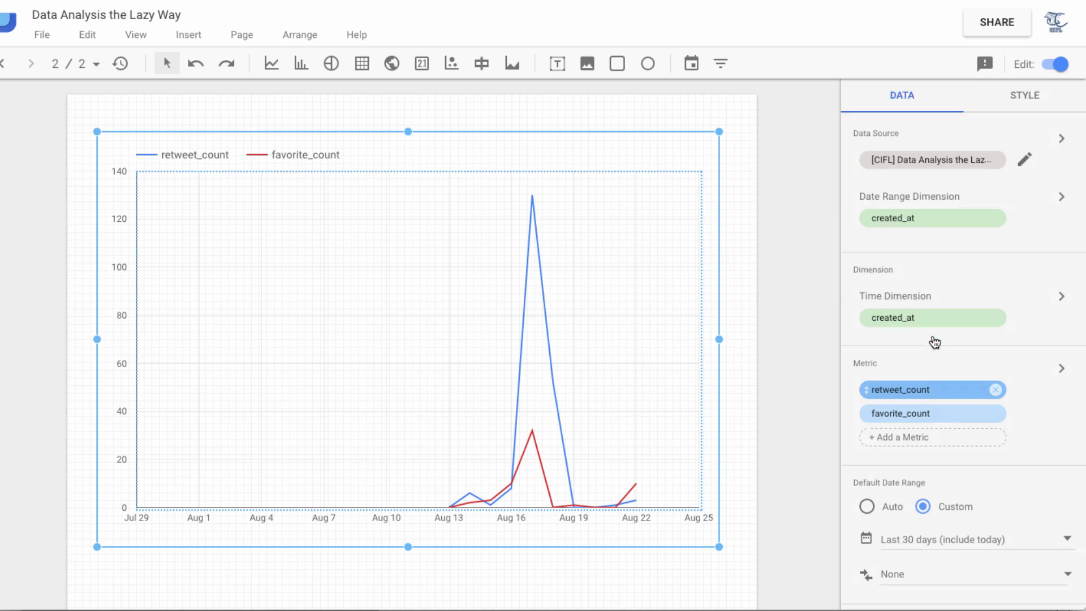